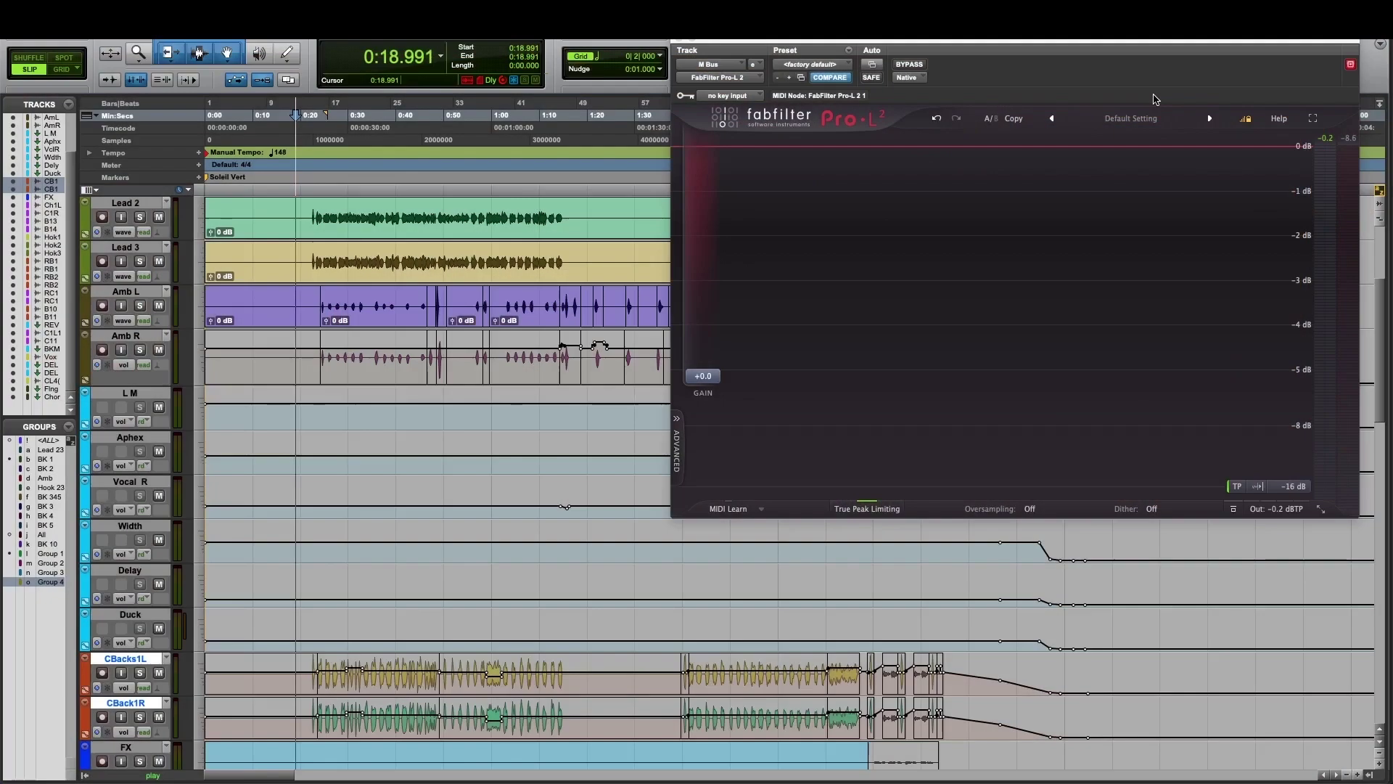
key(space)
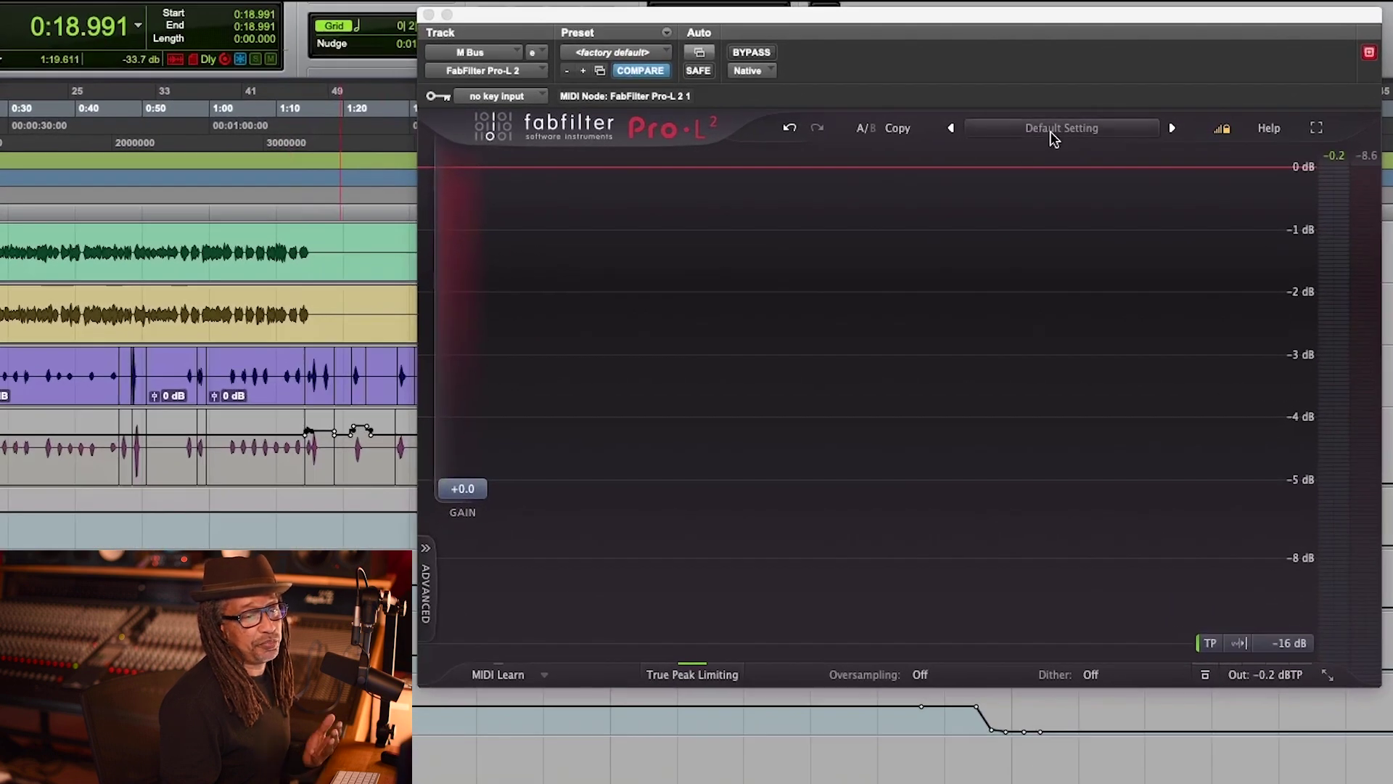
click(1054, 135)
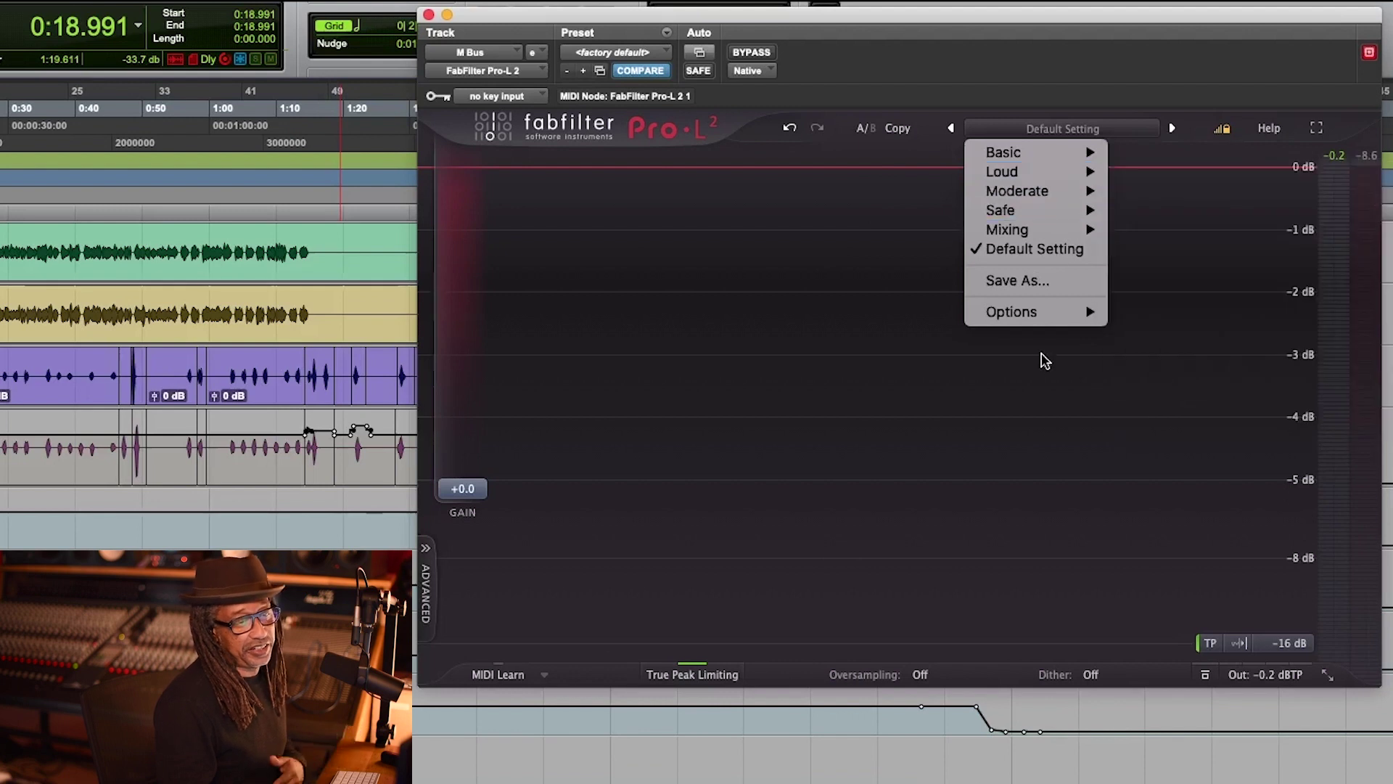
click(1188, 118)
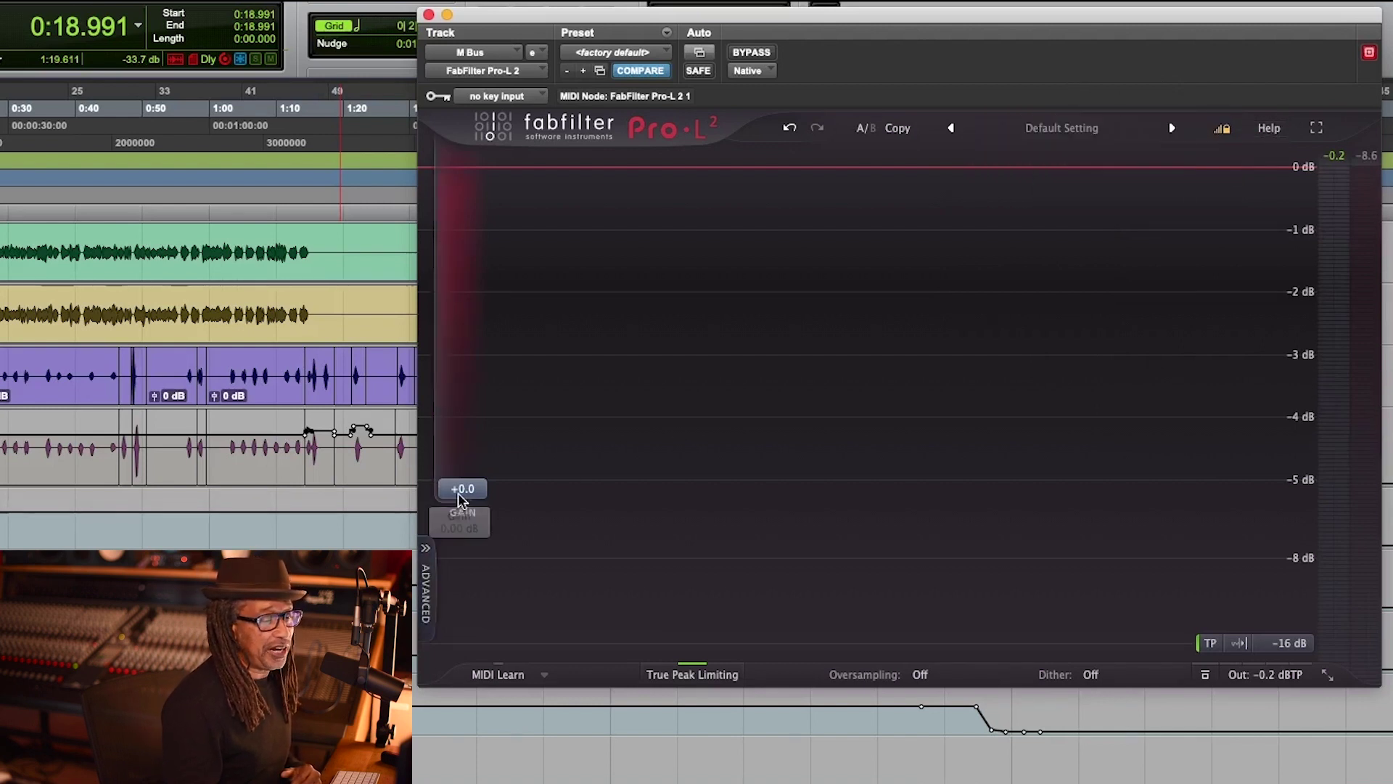
drag(463, 489, 445, 529)
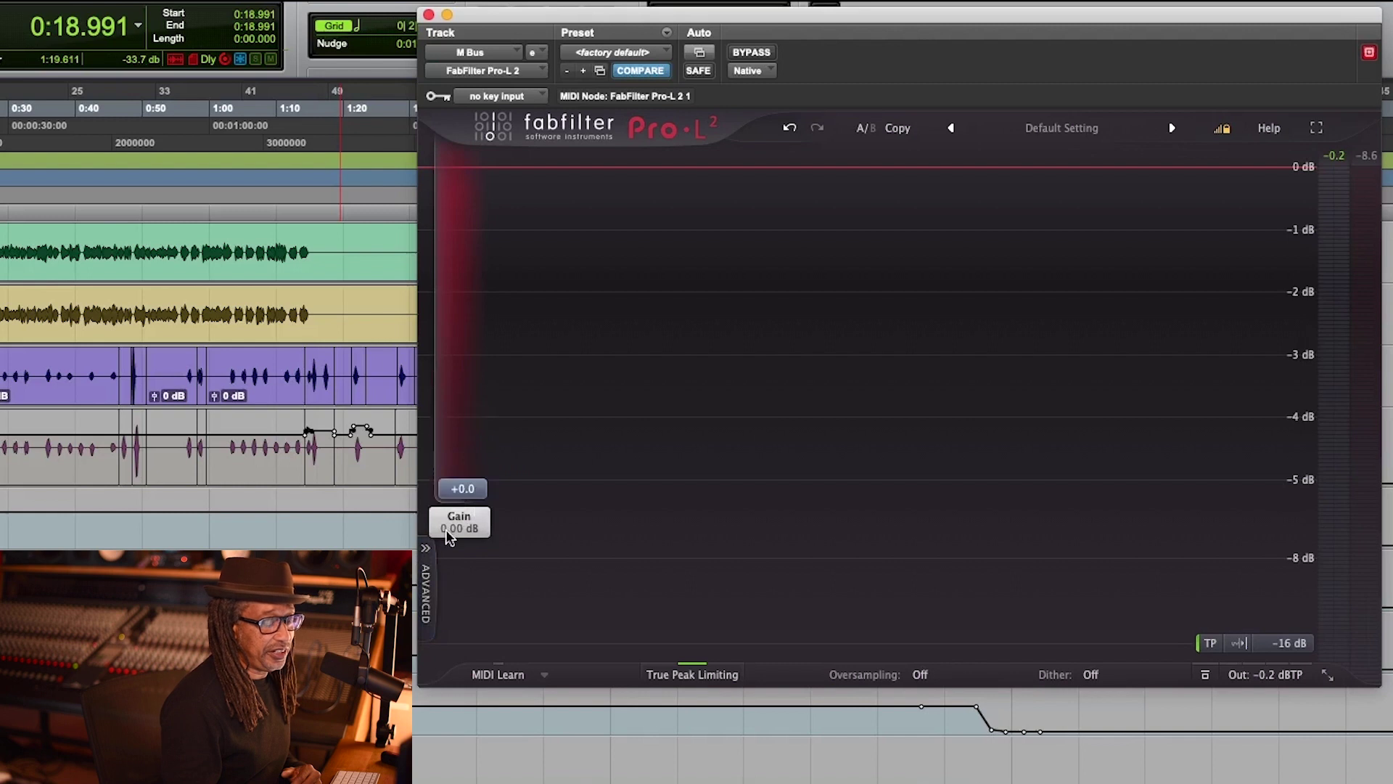
Expand Pro-L 2's advanced settings and review the Style list, leaving it on Modern
click(427, 607)
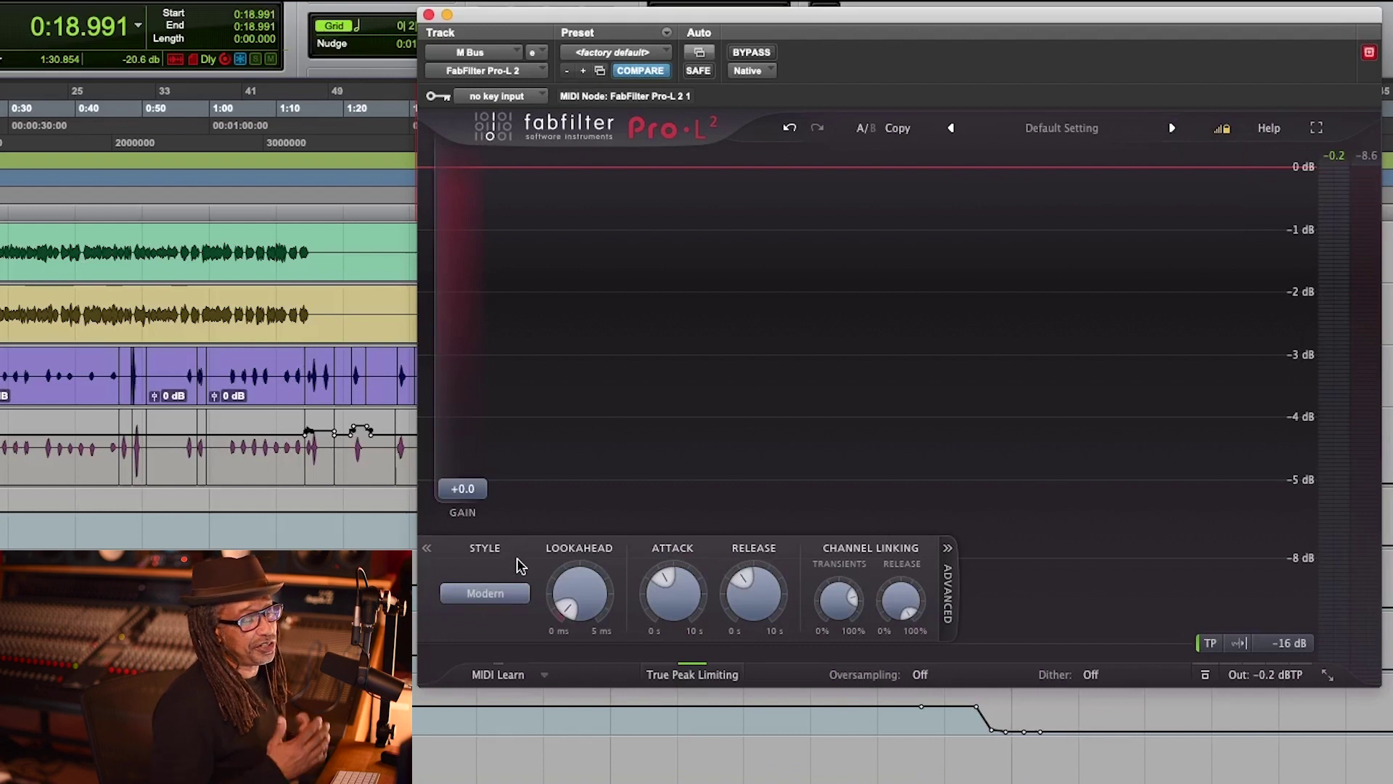
click(485, 596)
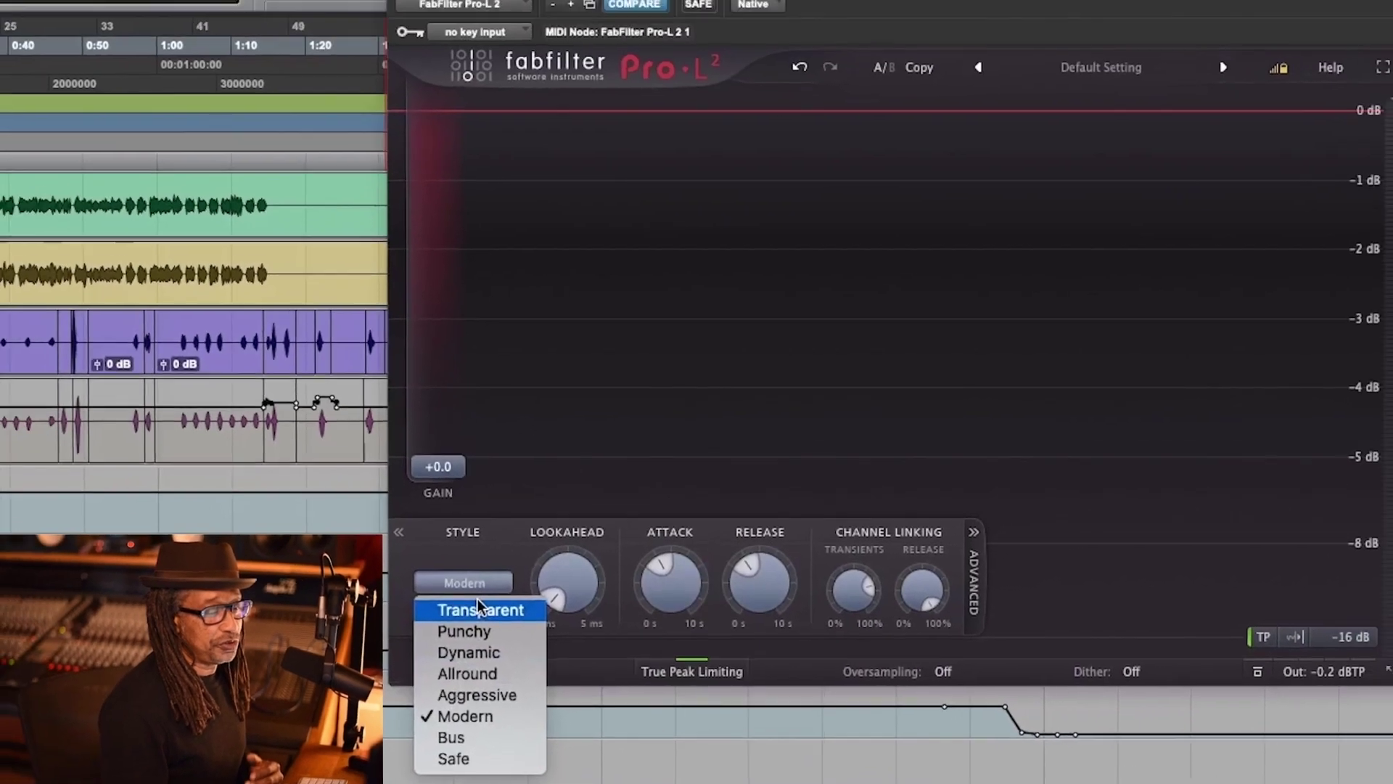
click(716, 631)
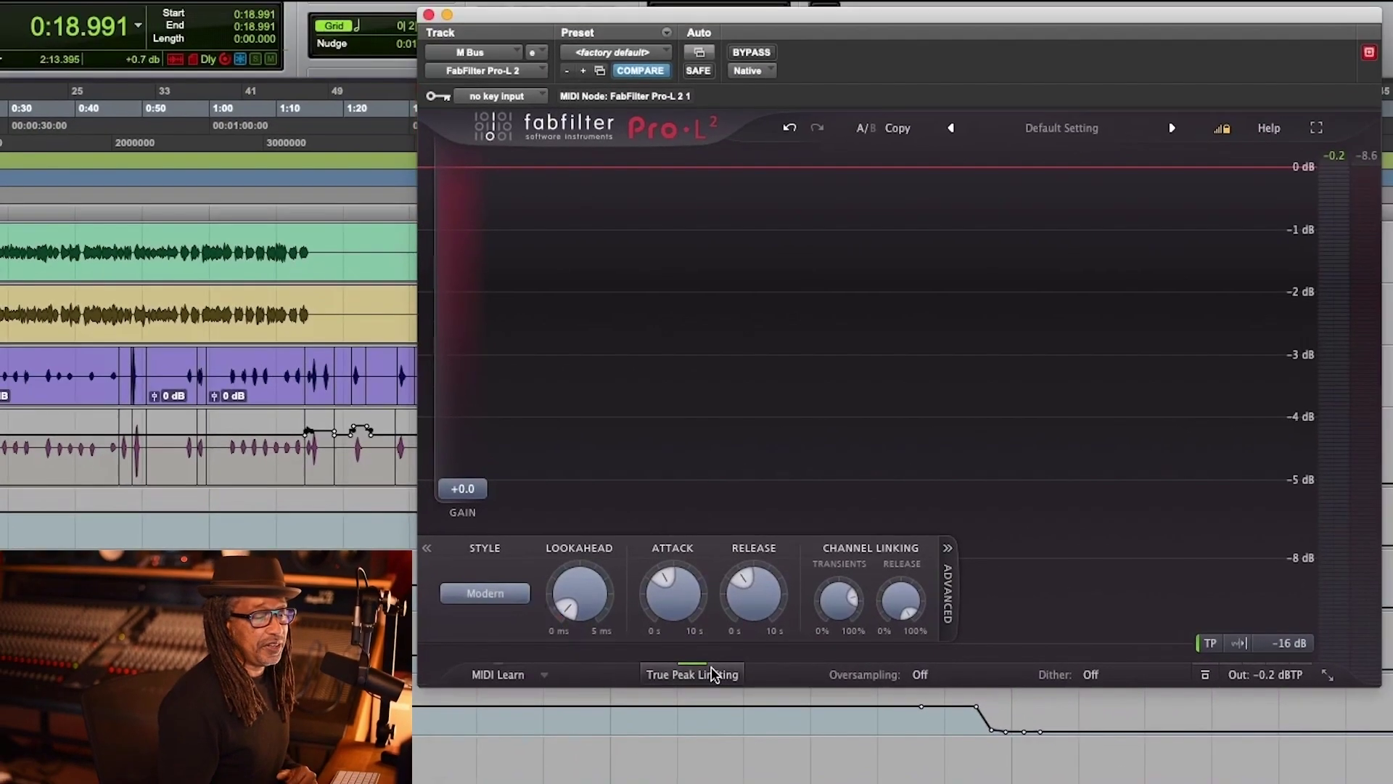
Collapse the advanced panel and shift the Pro-L 2 window left to reveal more timeline
click(425, 549)
mouse_move(686, 676)
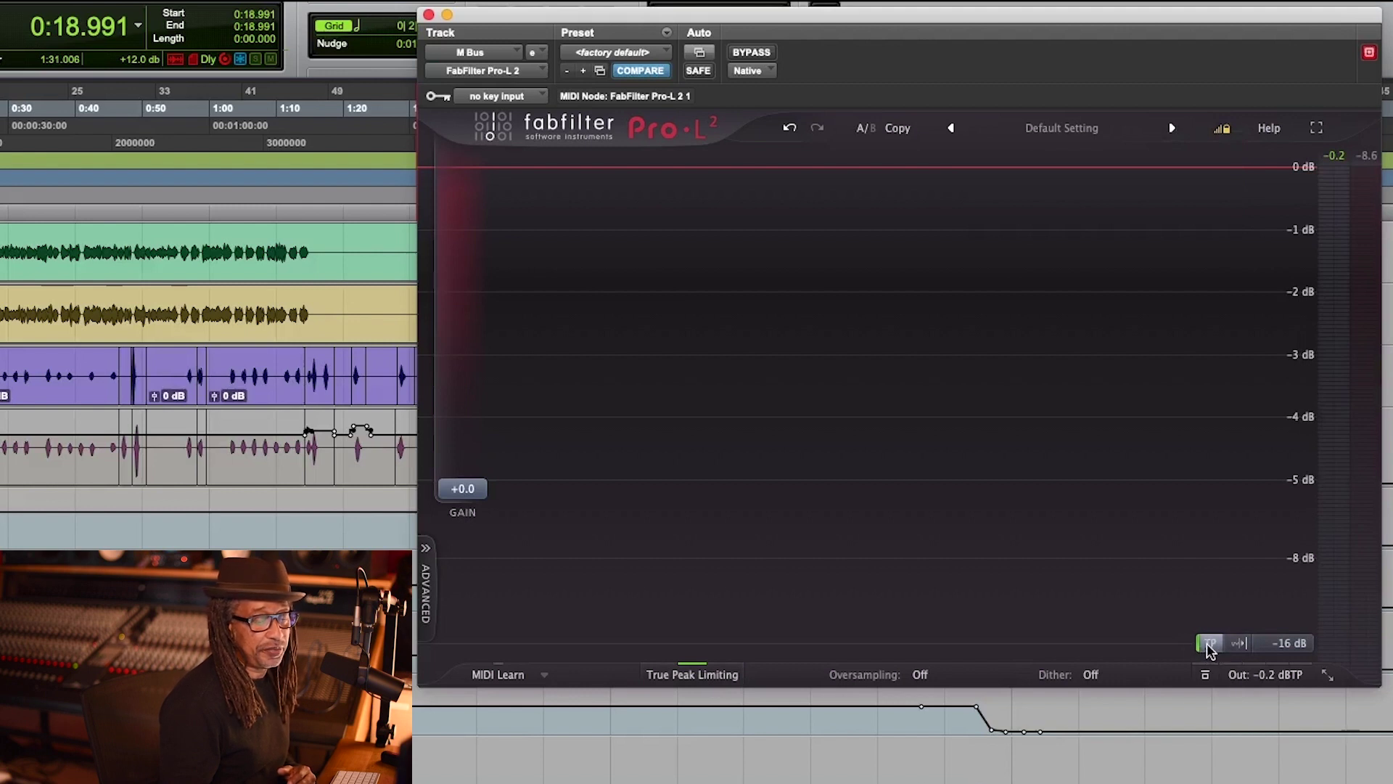
mouse_move(1211, 645)
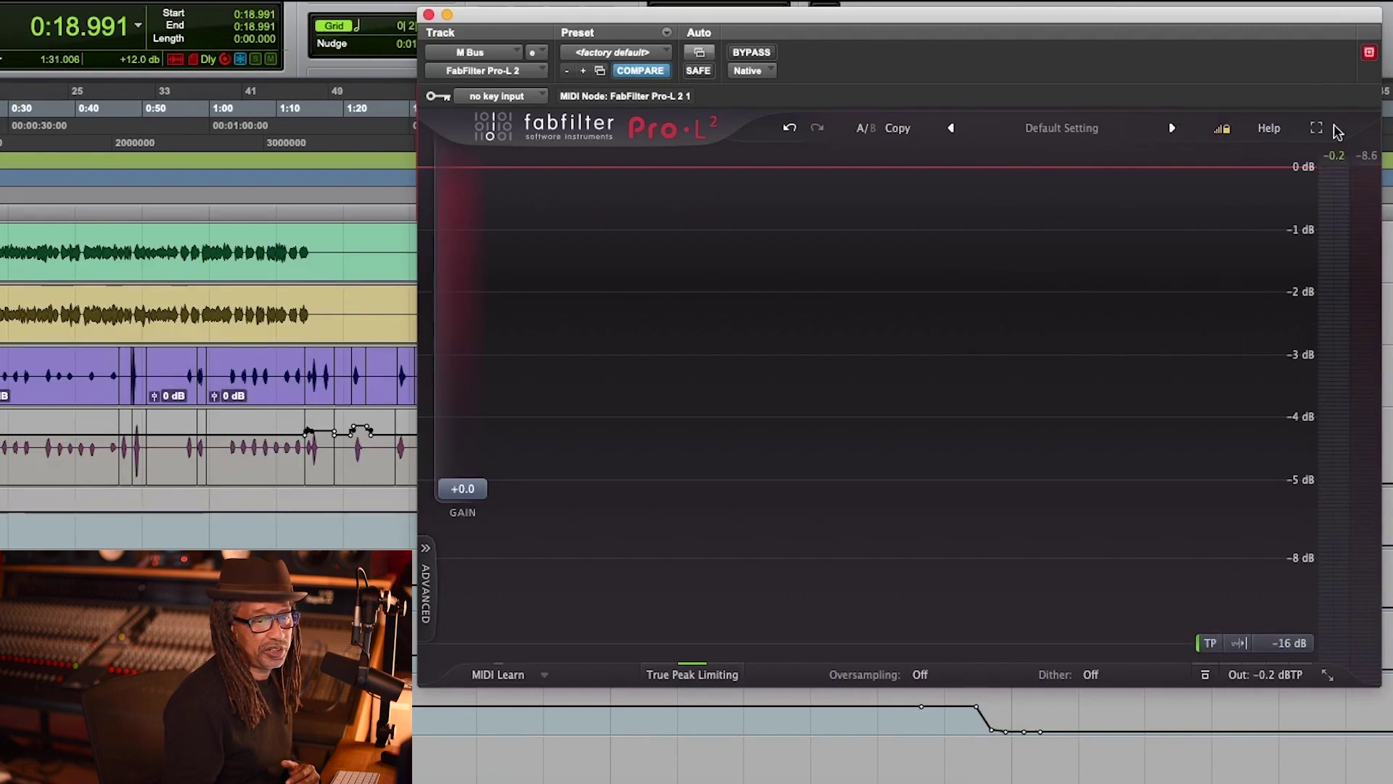
drag(1263, 40, 1115, 38)
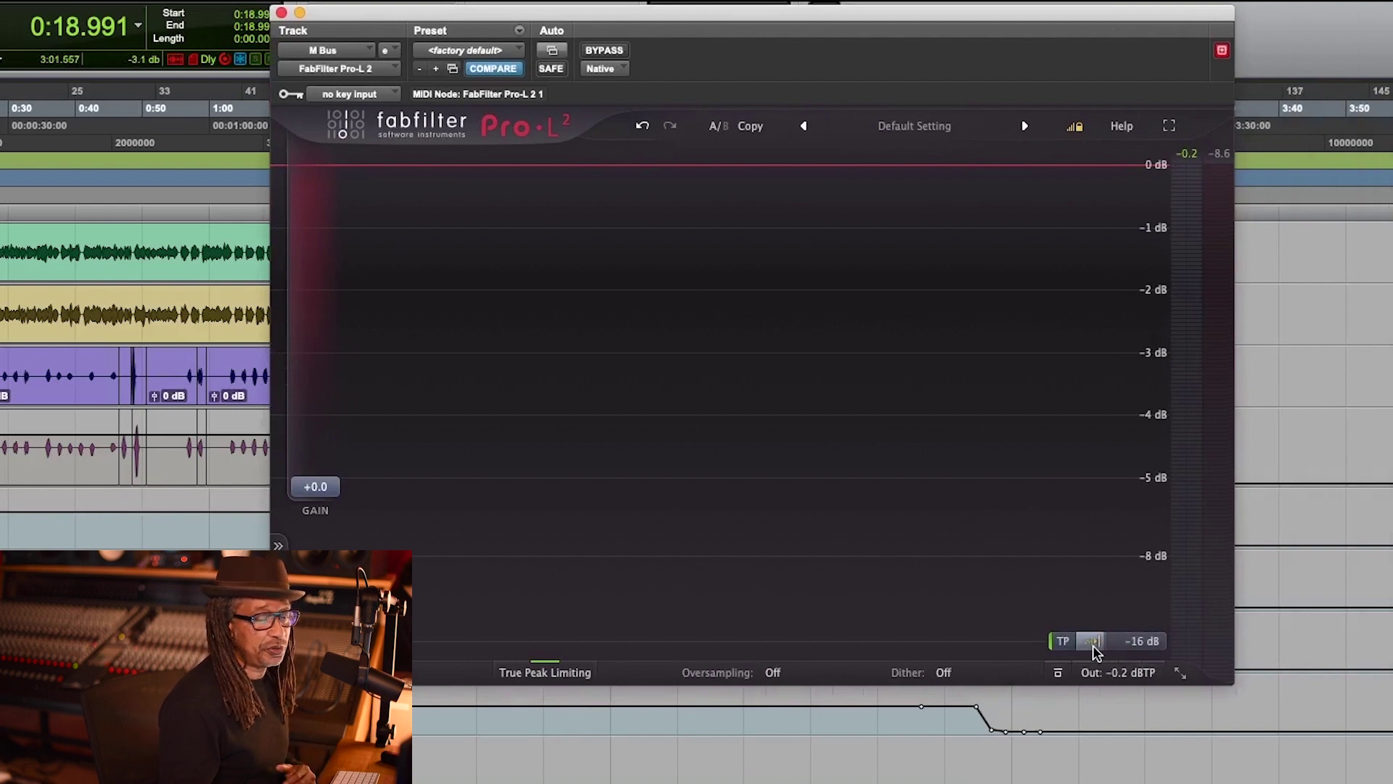
mouse_move(1092, 648)
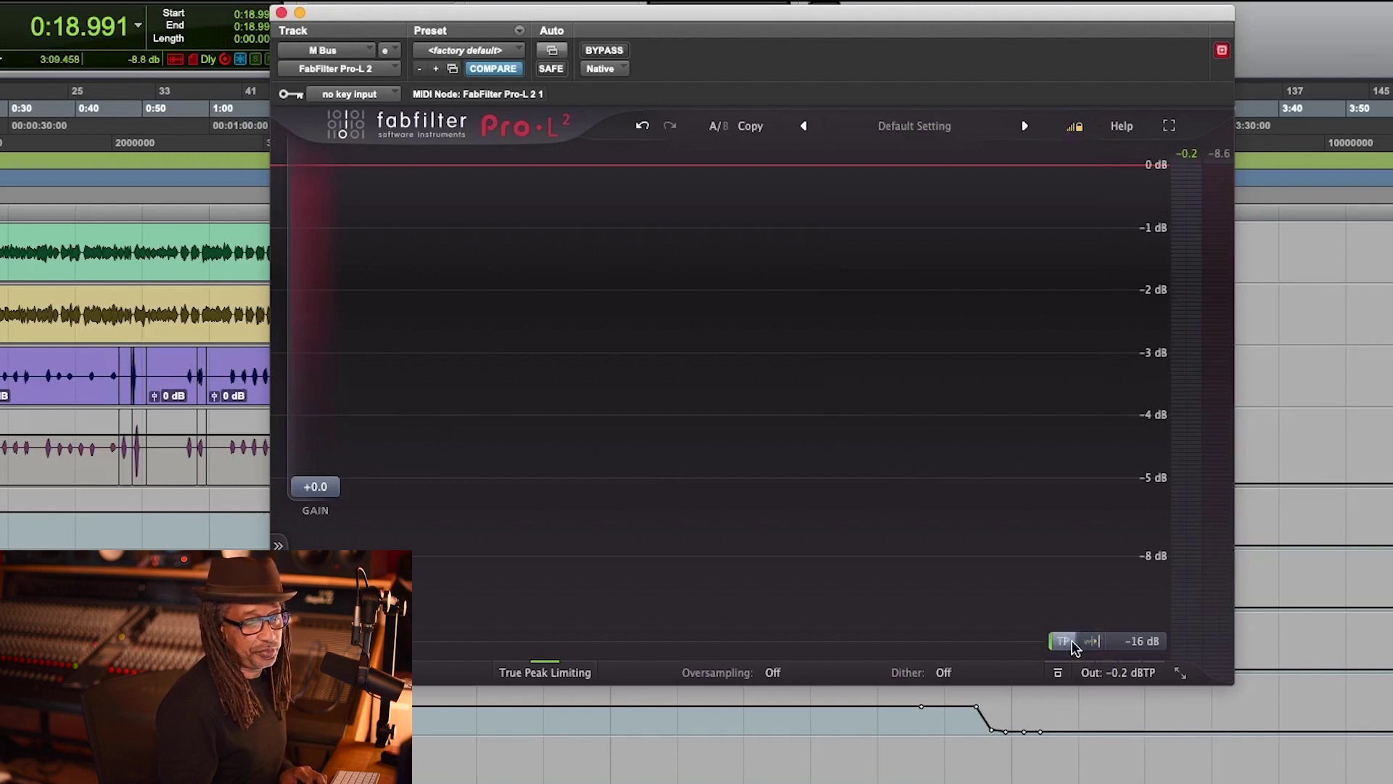
Play the mix, try three different Pro-L 2 graph display modes, then stop playback
key(space)
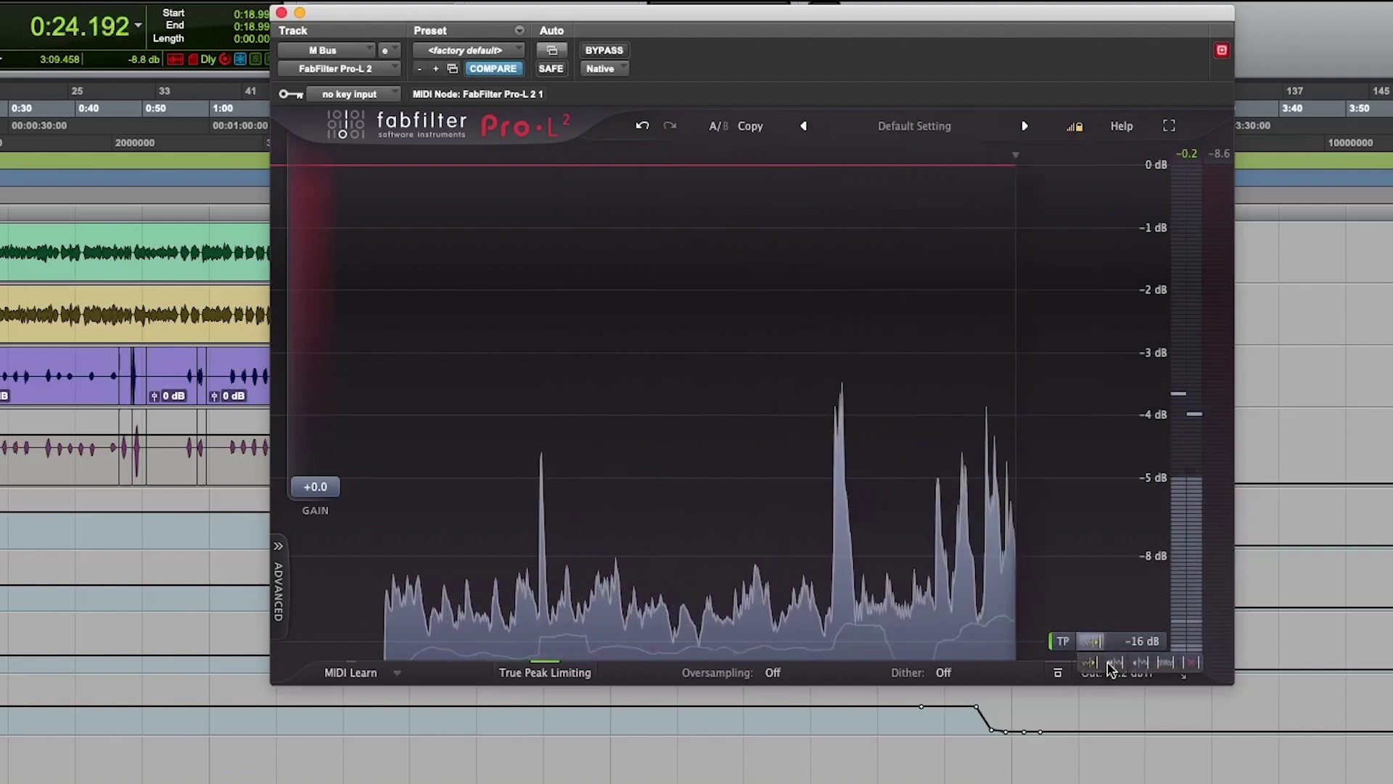
click(1112, 665)
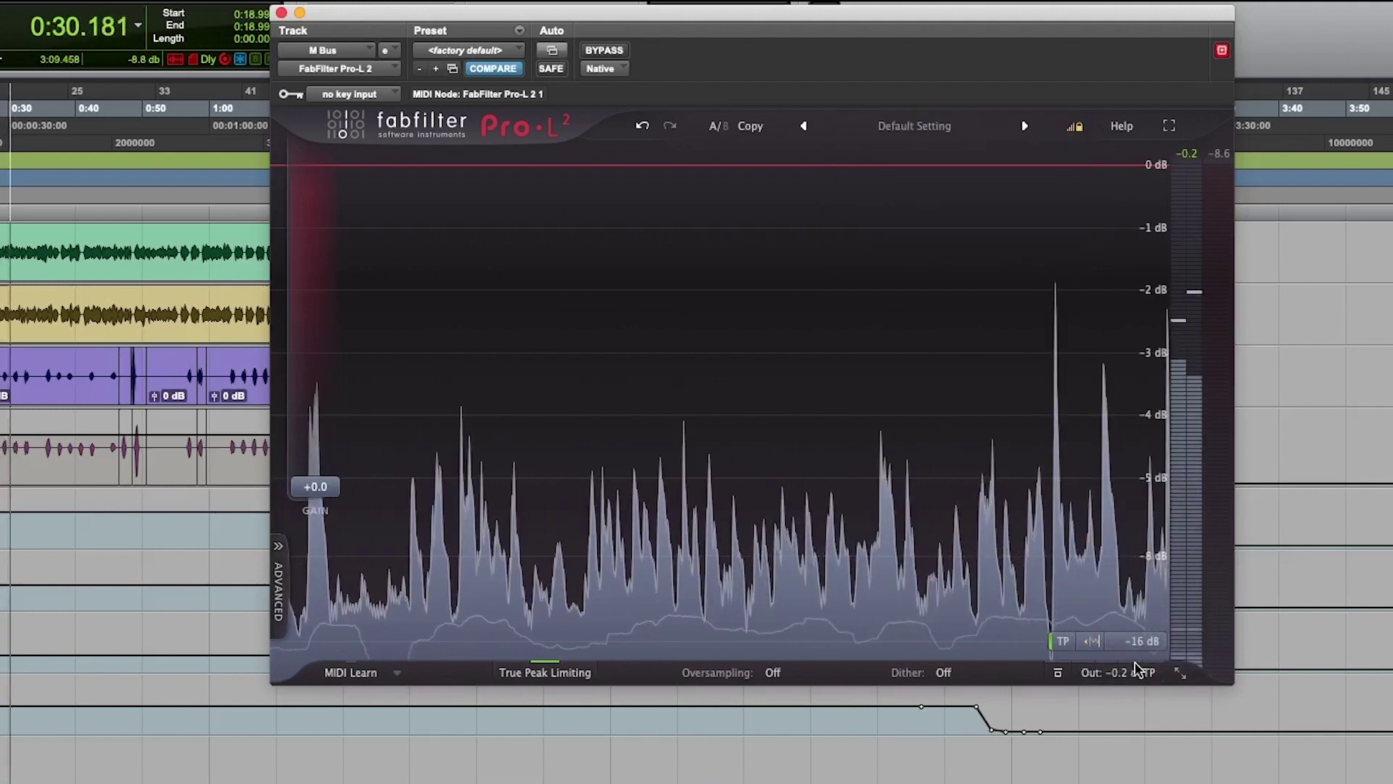
mouse_move(1092, 646)
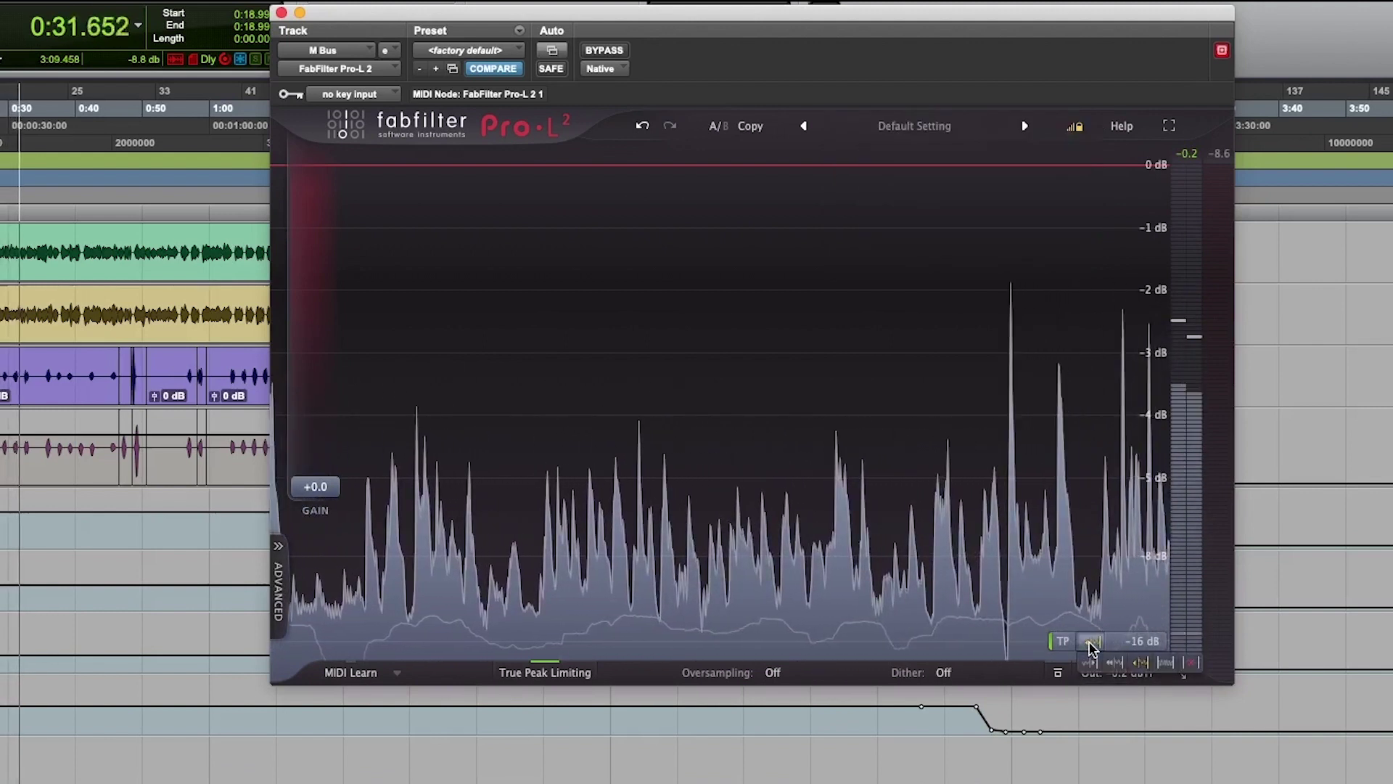
click(1163, 662)
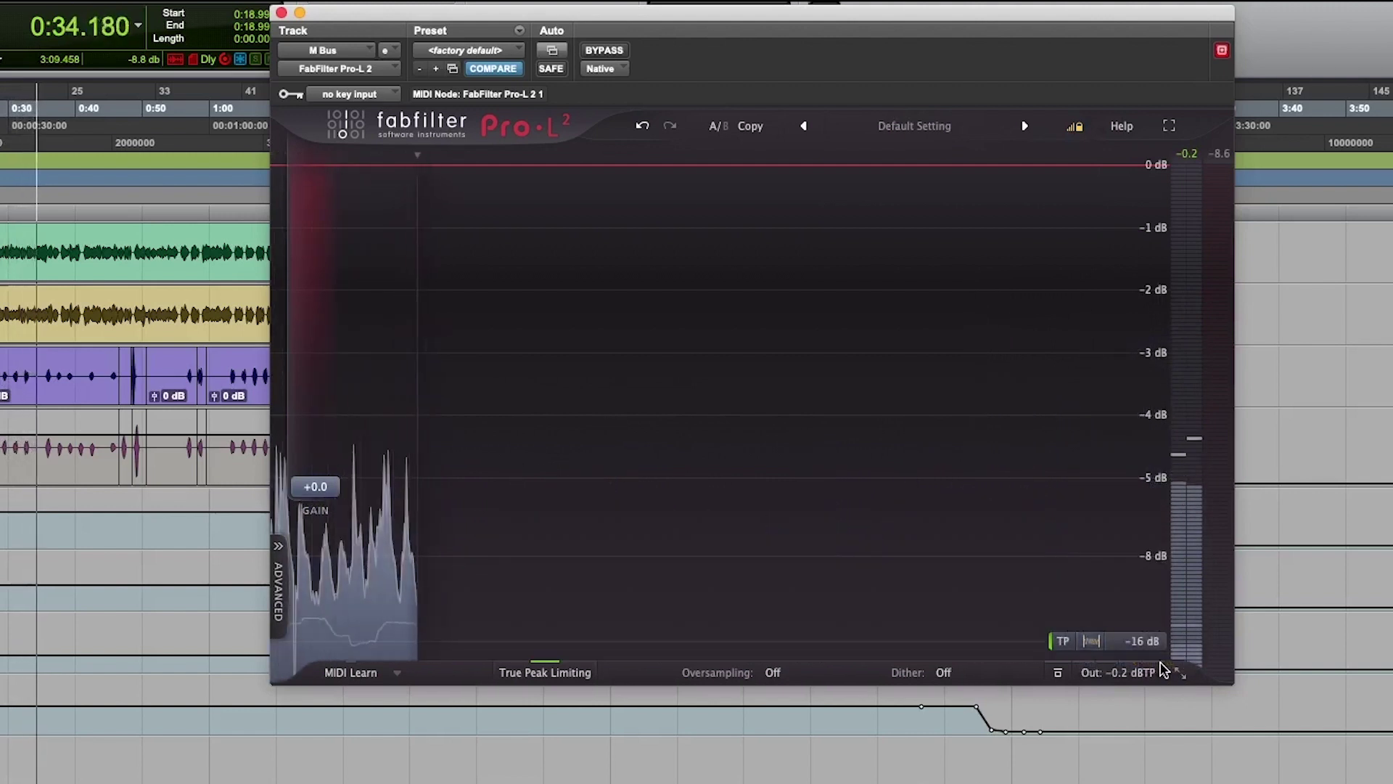
mouse_move(1088, 672)
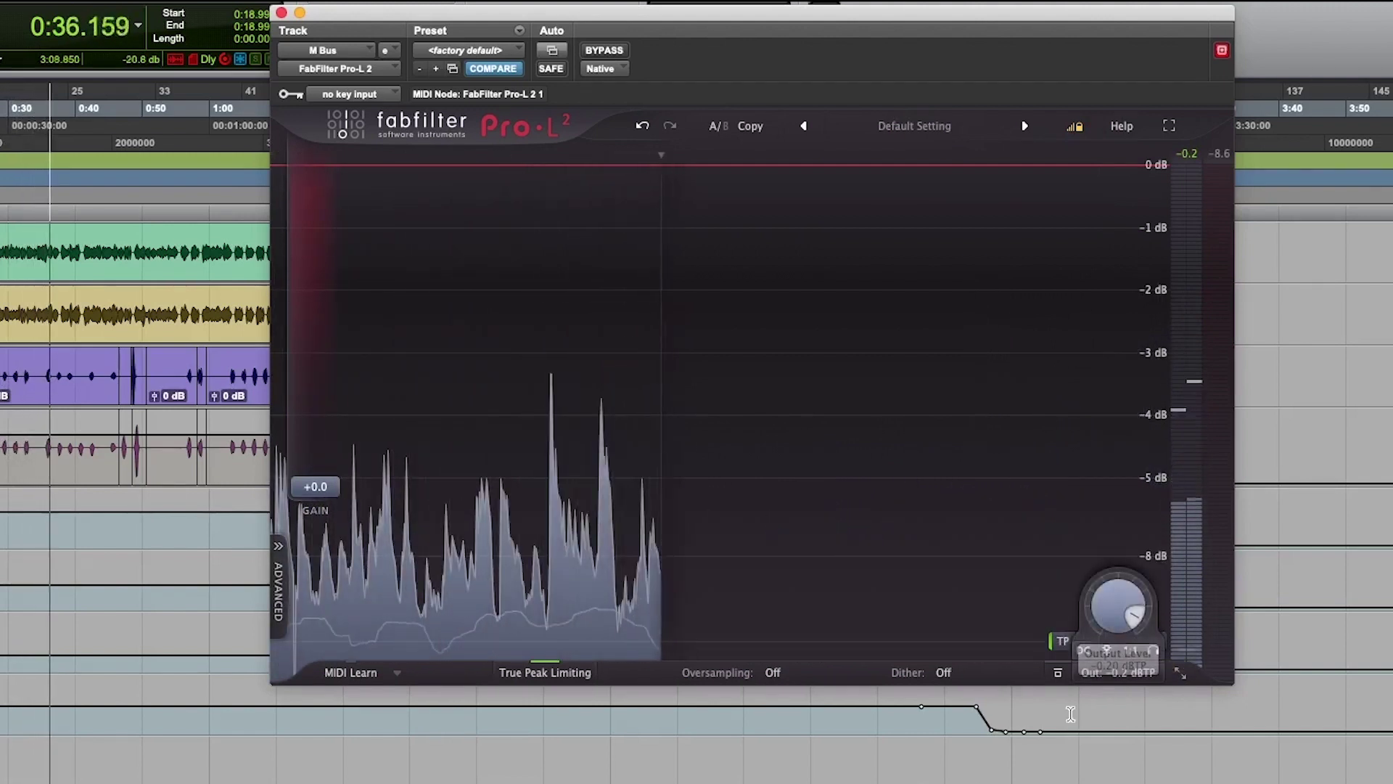
mouse_move(1090, 639)
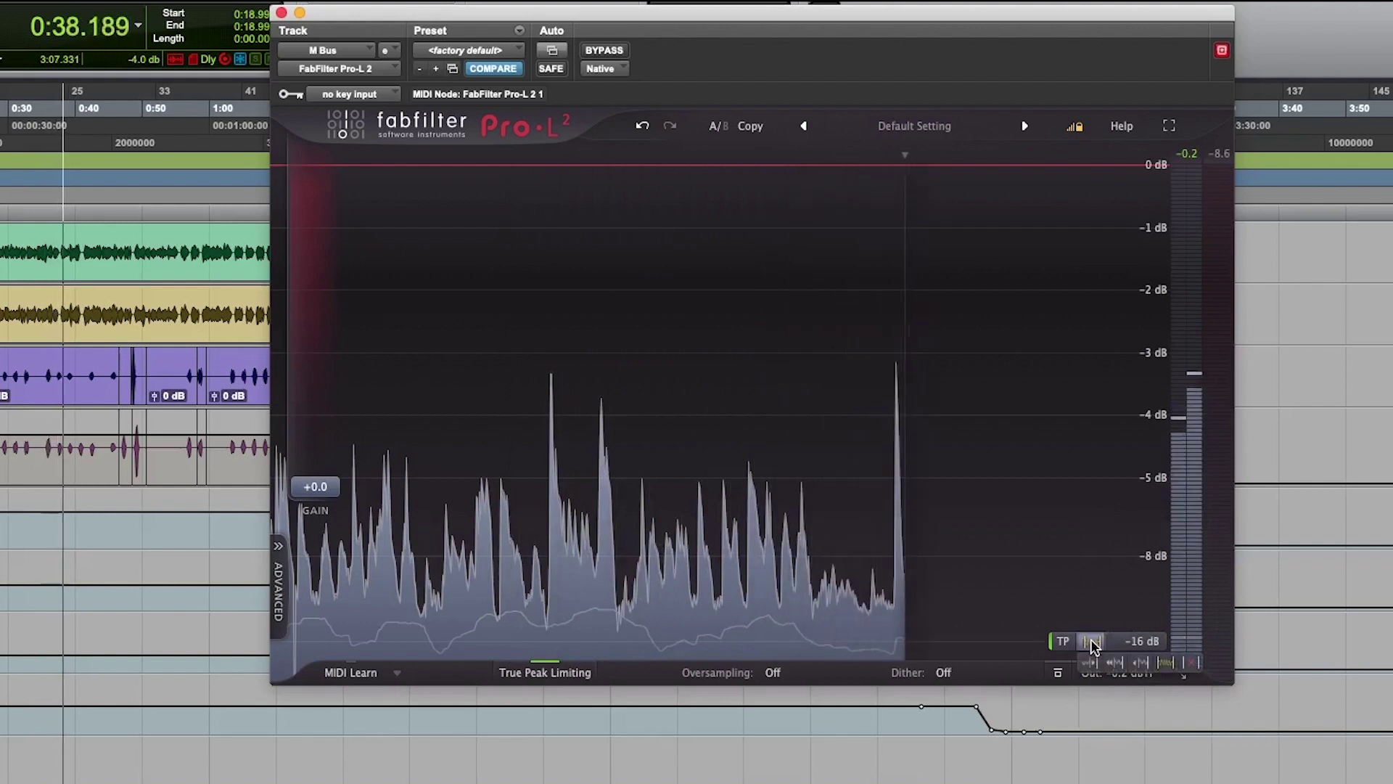
click(1091, 663)
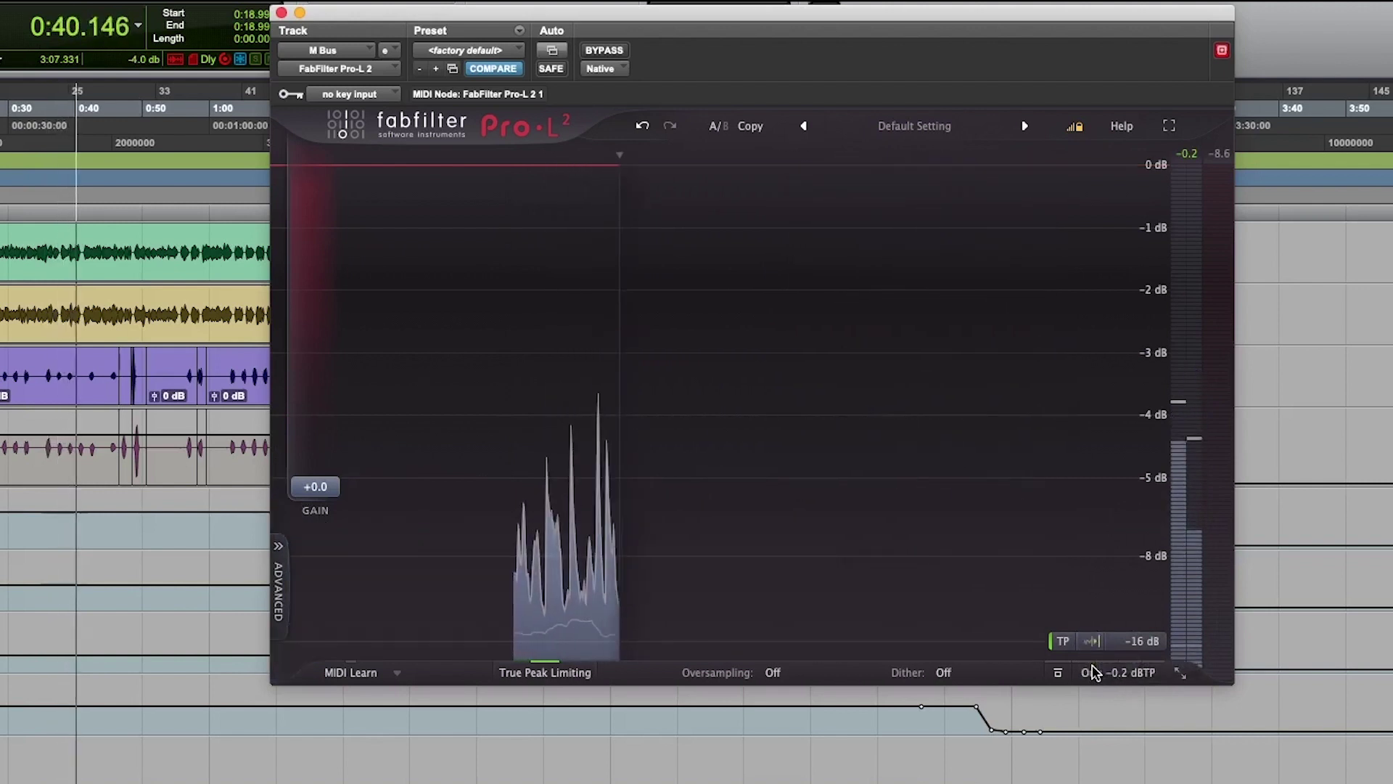
key(space)
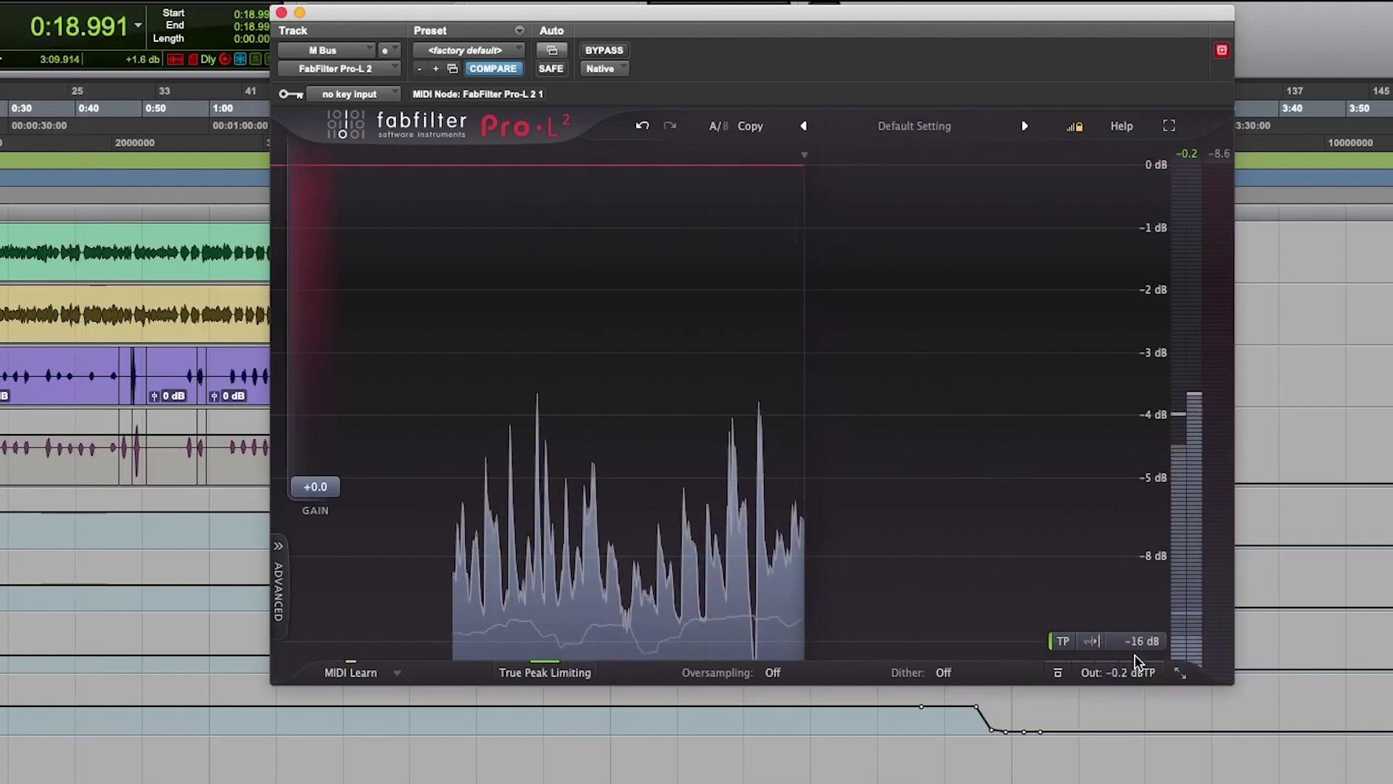
click(936, 672)
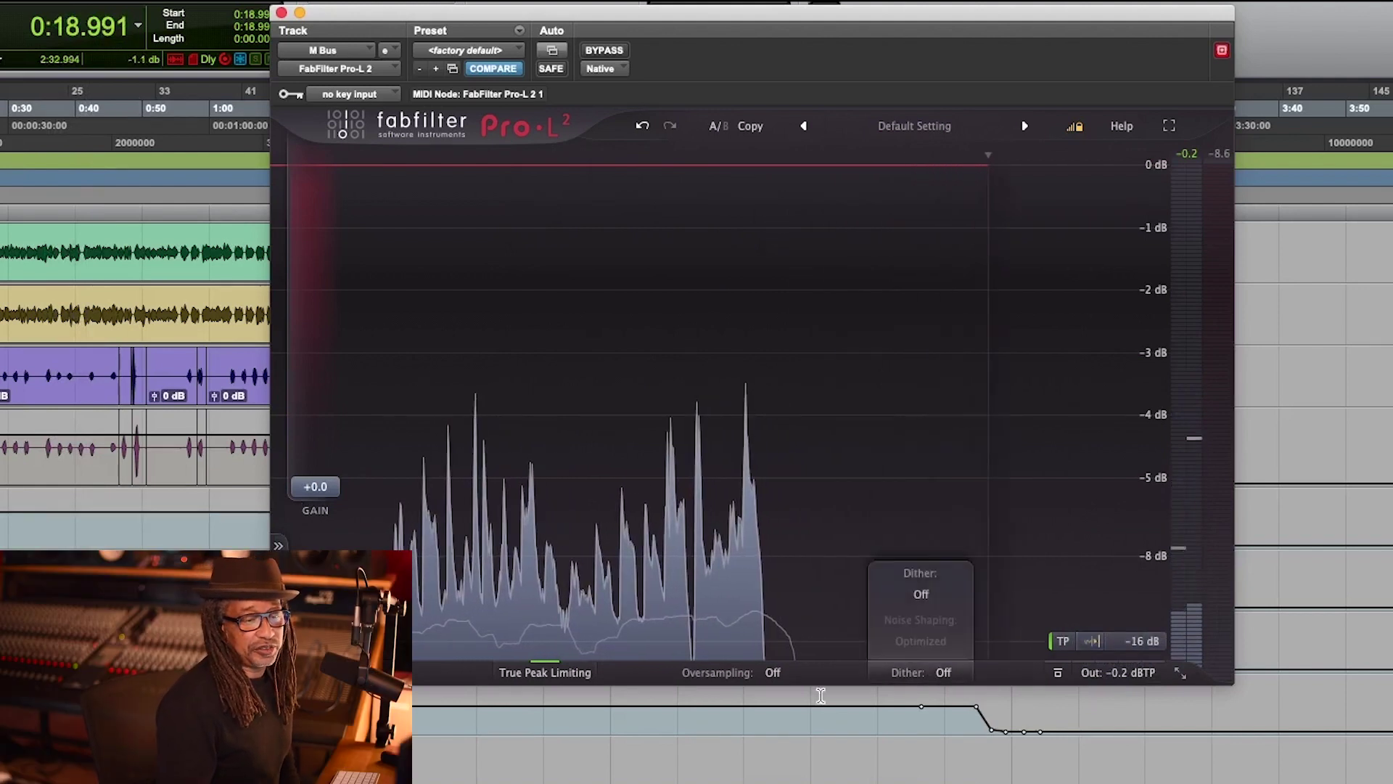
click(820, 695)
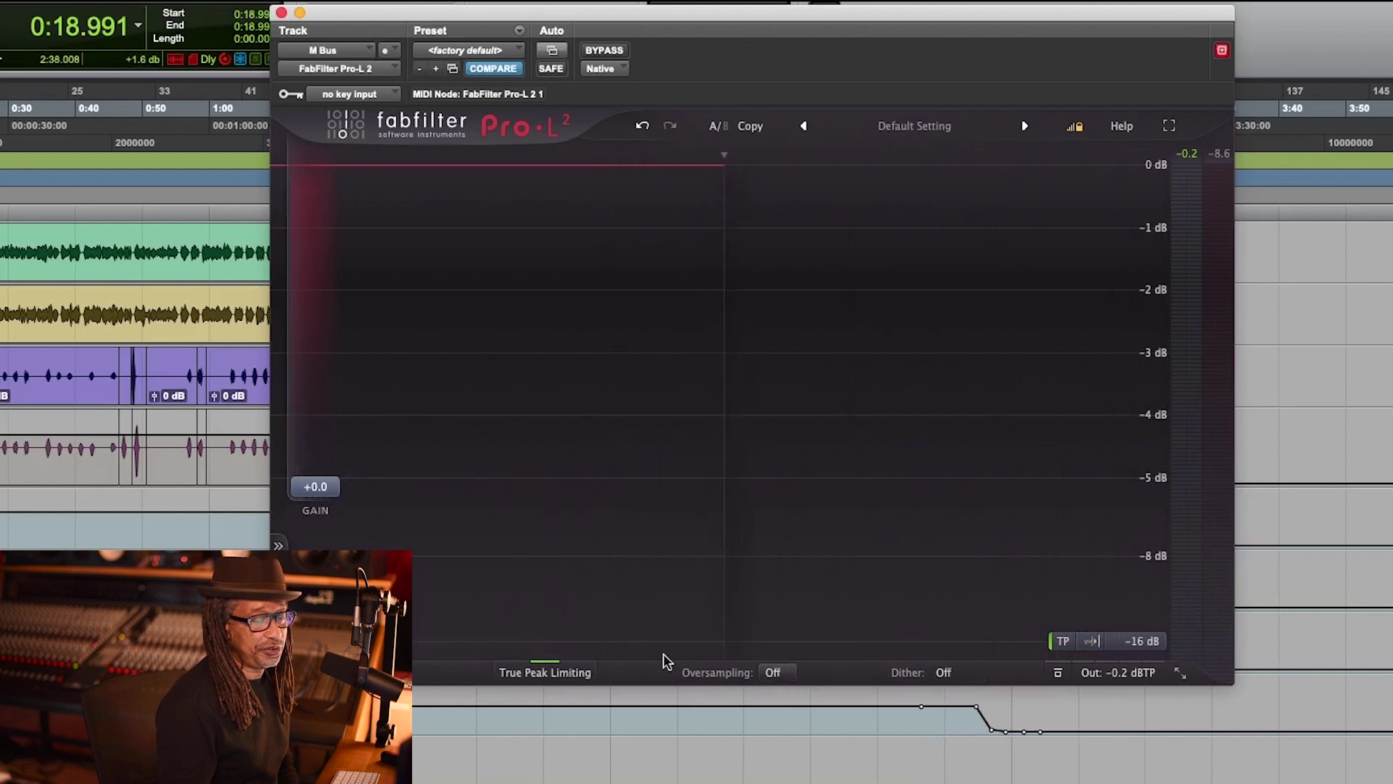
drag(305, 486, 303, 408)
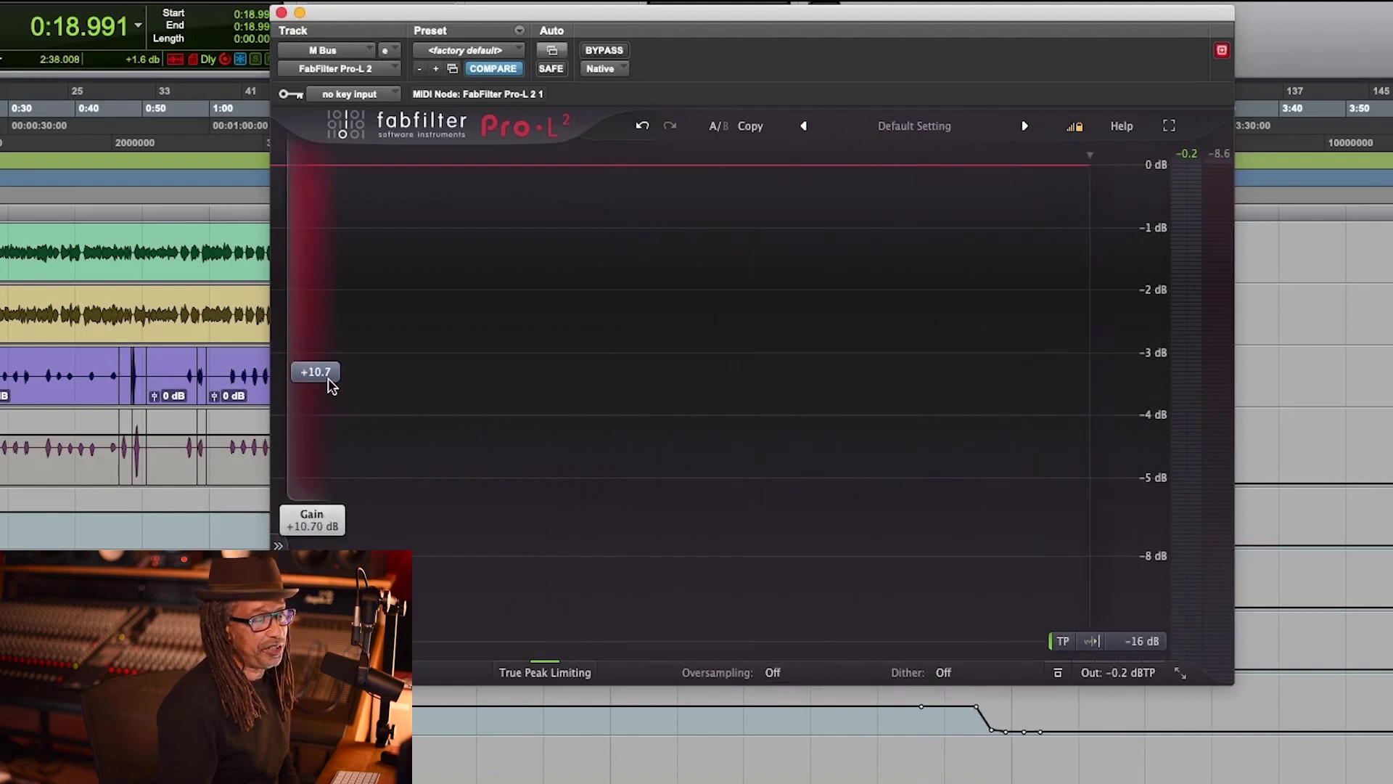
drag(328, 380, 318, 526)
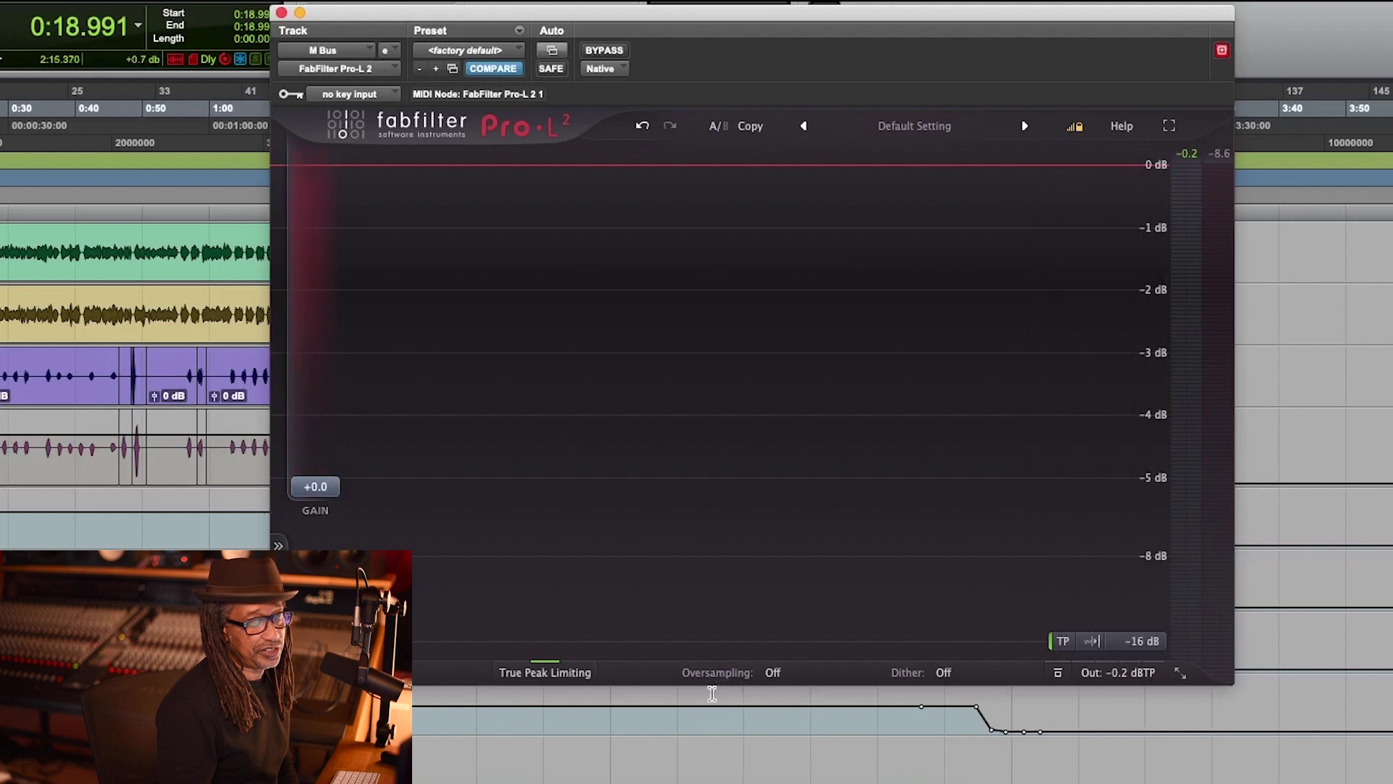
click(772, 675)
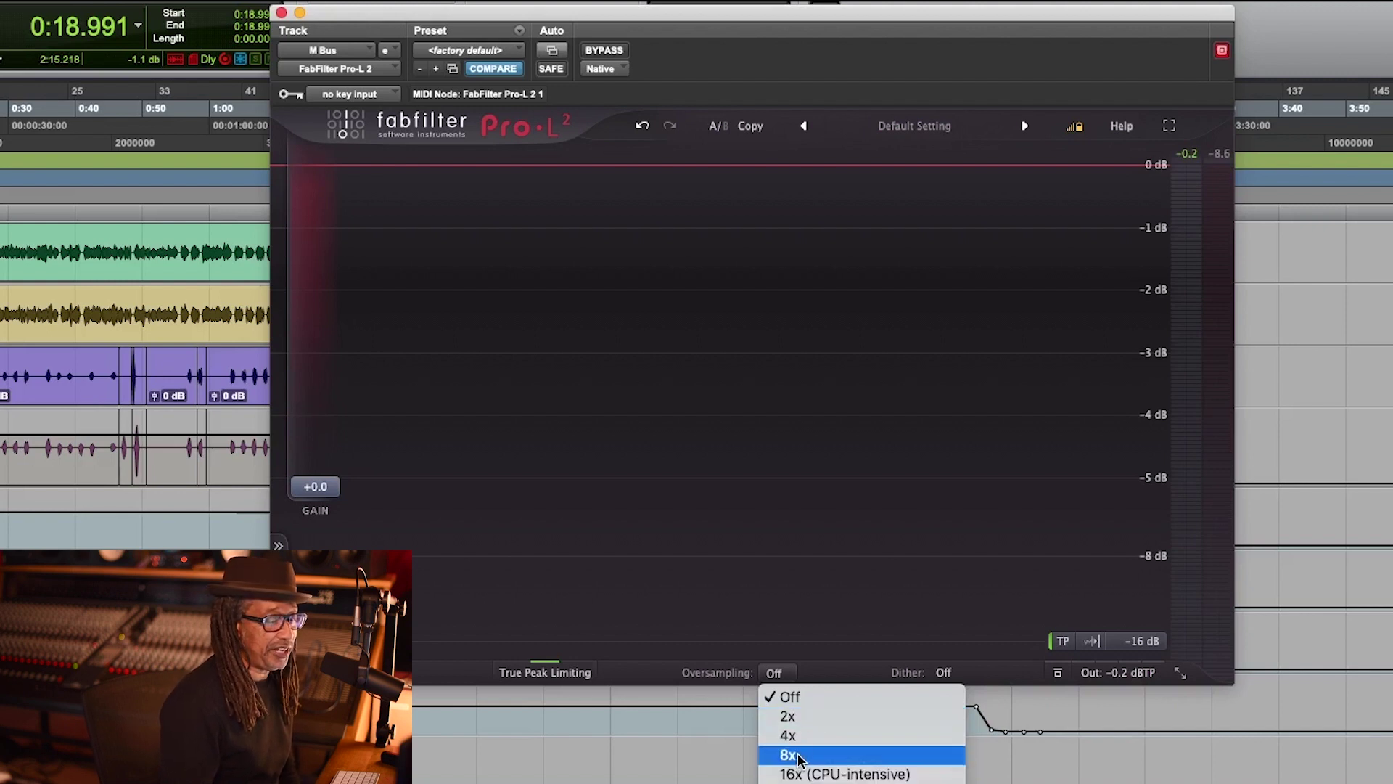
click(790, 697)
click(943, 672)
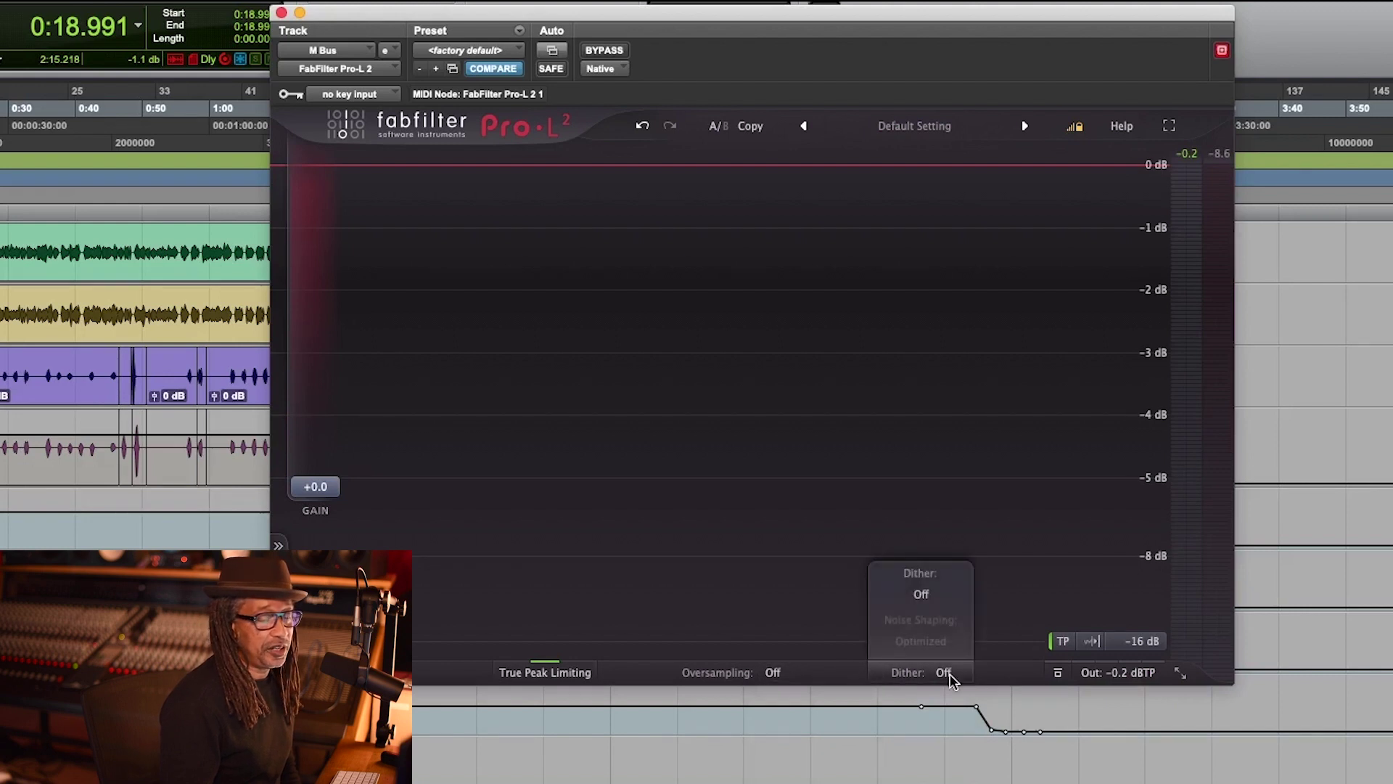
click(945, 595)
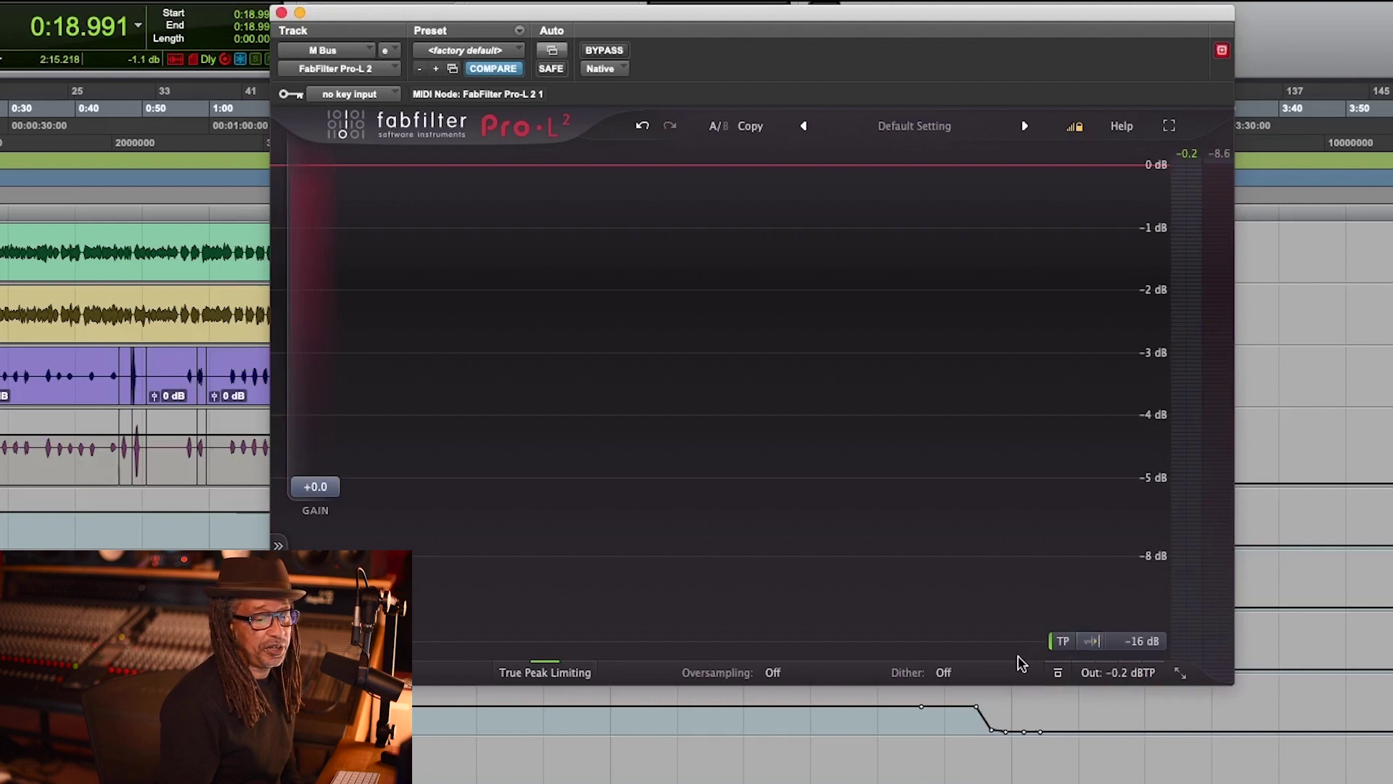
mouse_move(1113, 656)
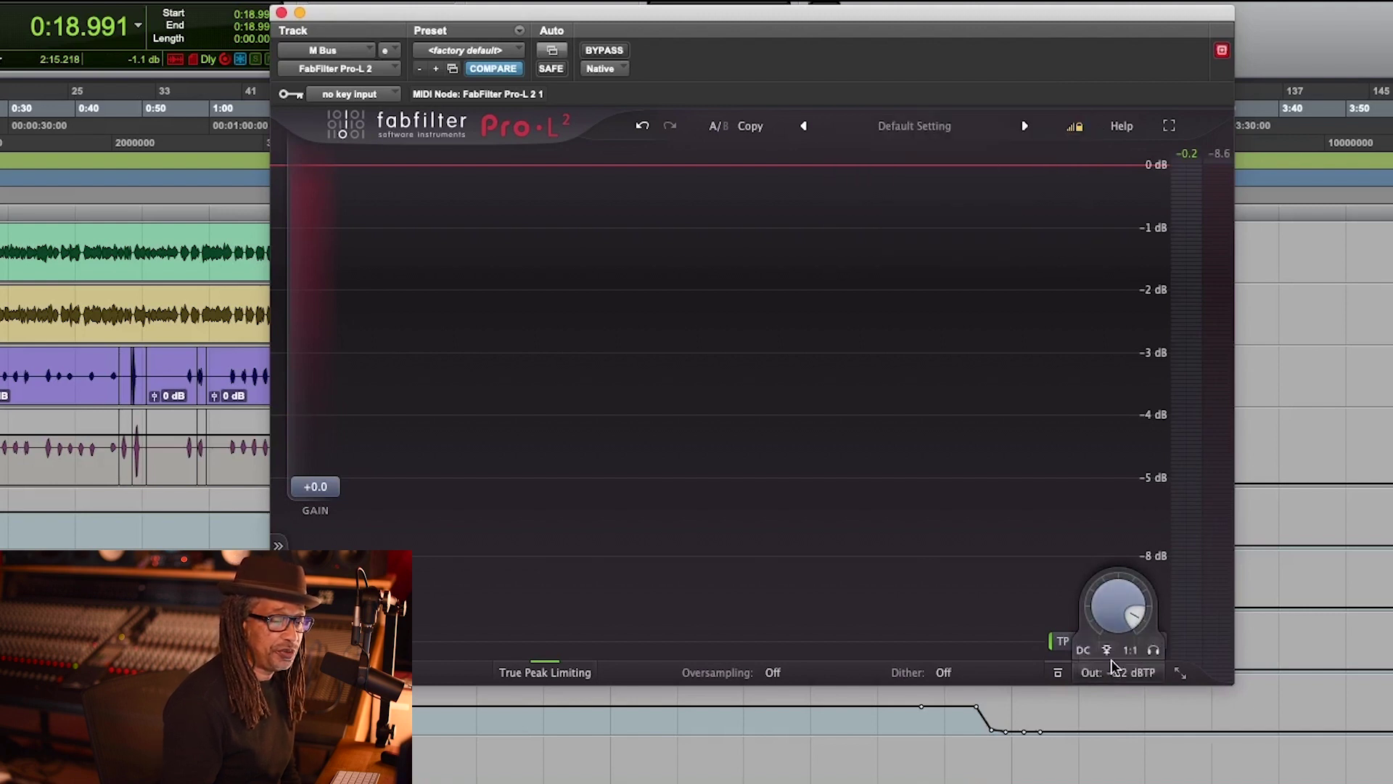
double_click(1107, 589)
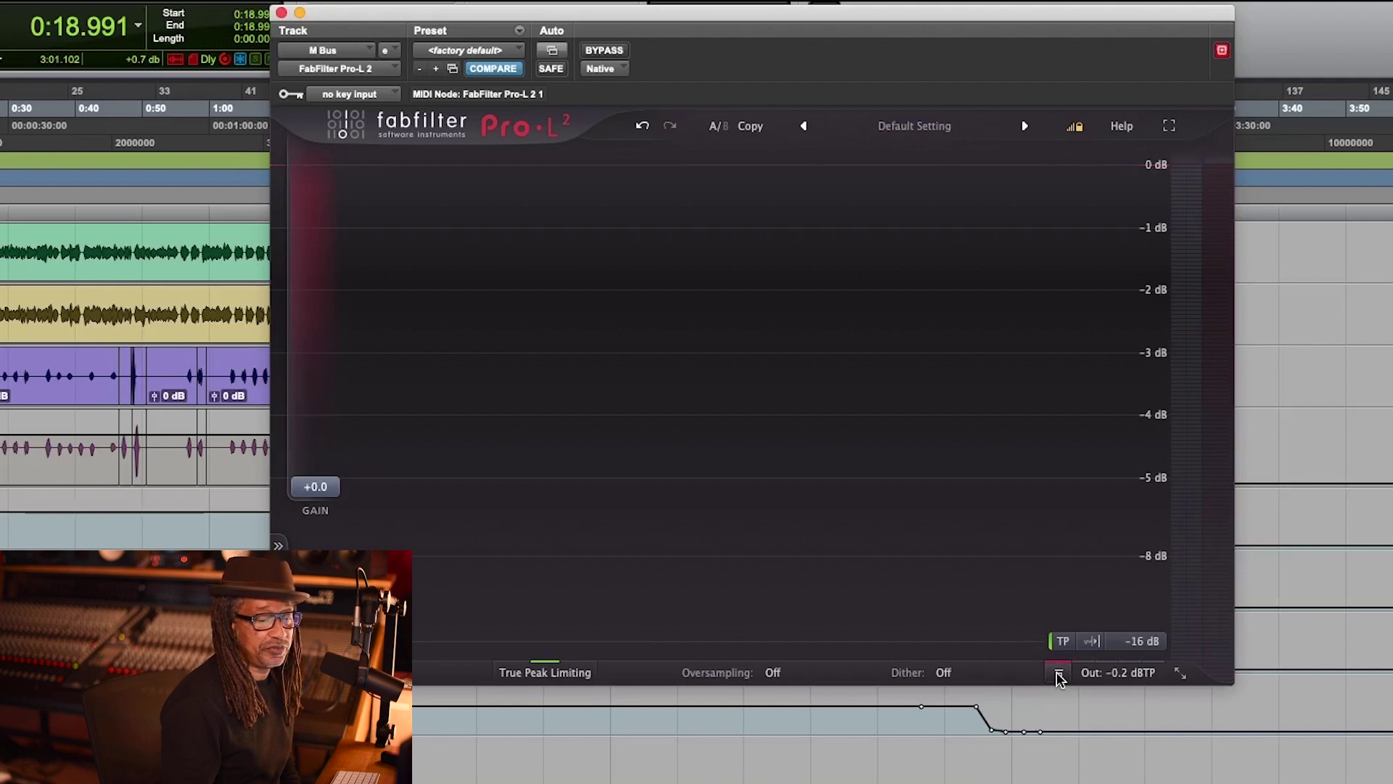
click(1058, 673)
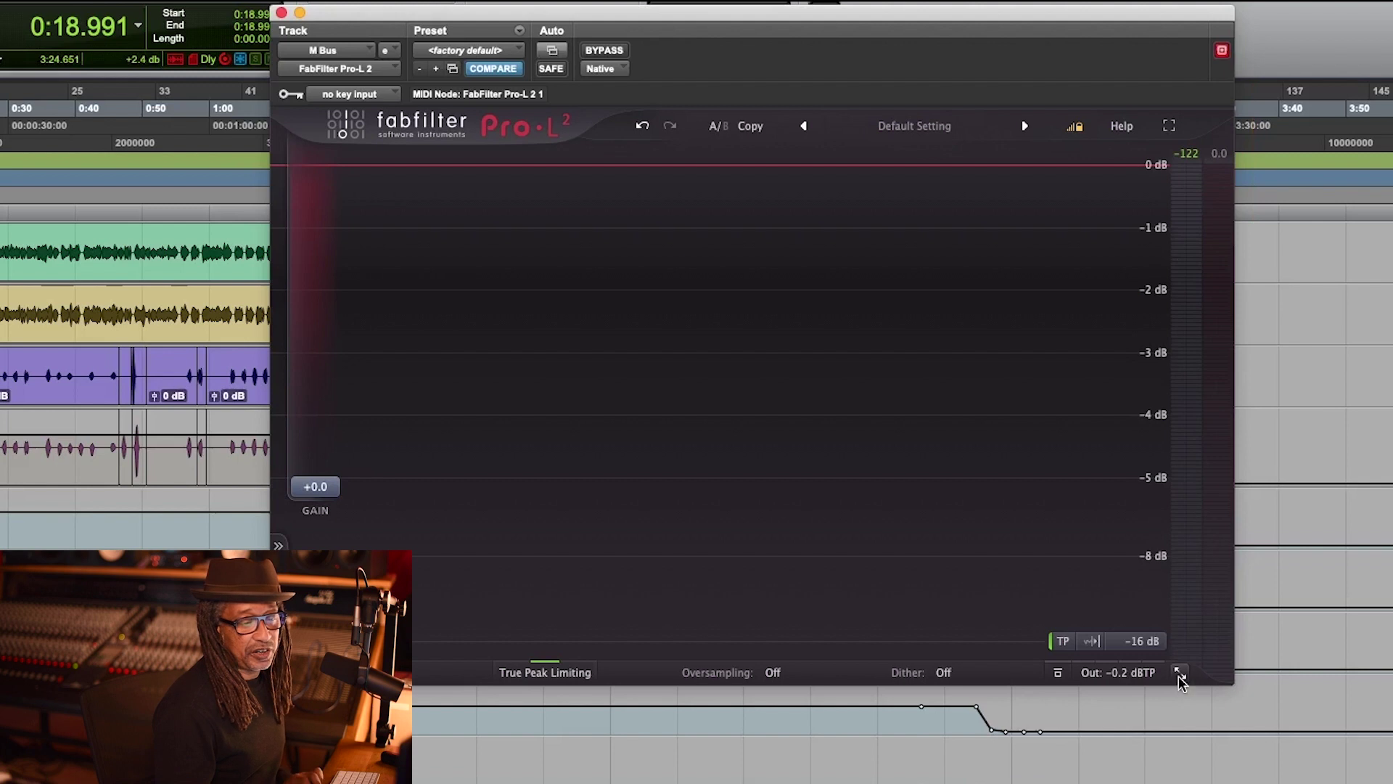
Set Pro-L 2 meters to Loudness with the -14 LUFS (Streaming) target and Integrated measurement
click(1136, 640)
click(1140, 780)
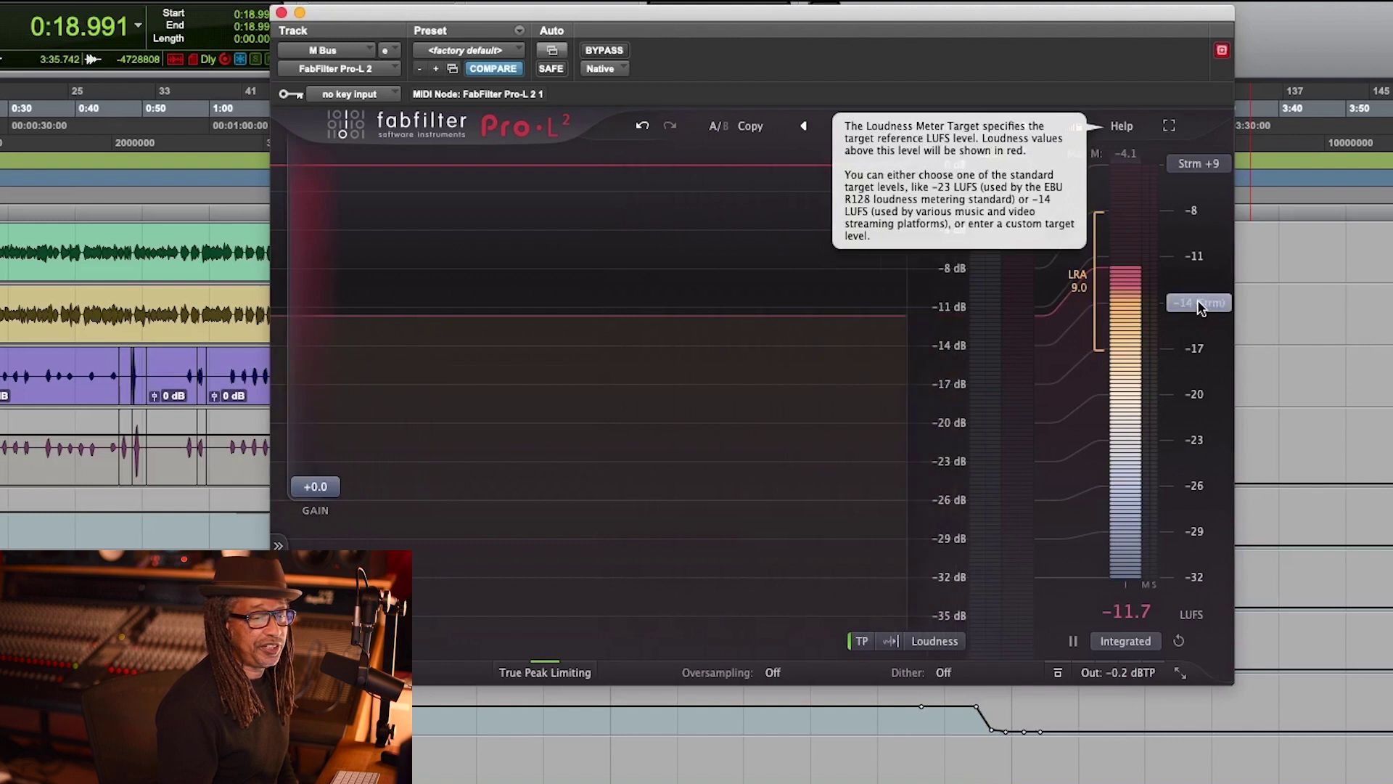
click(1202, 305)
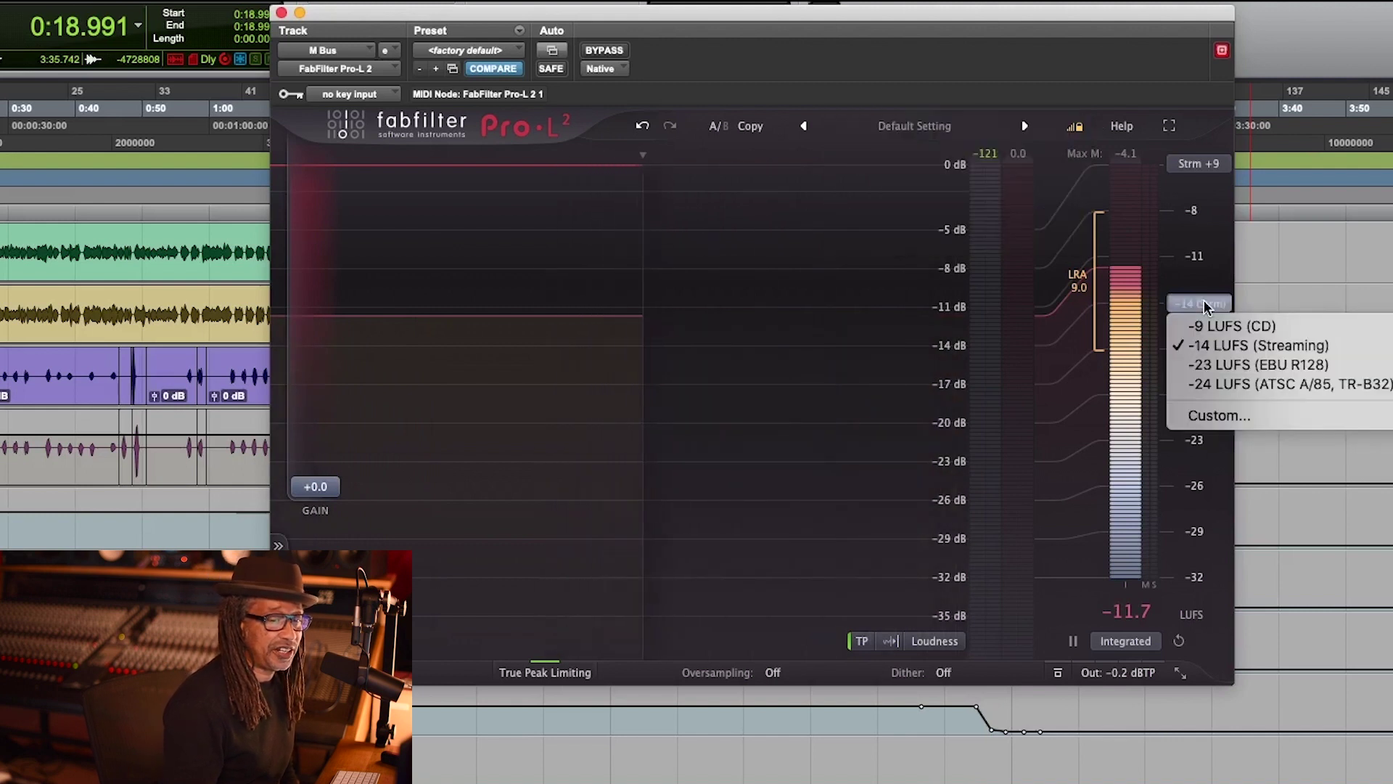
click(1261, 352)
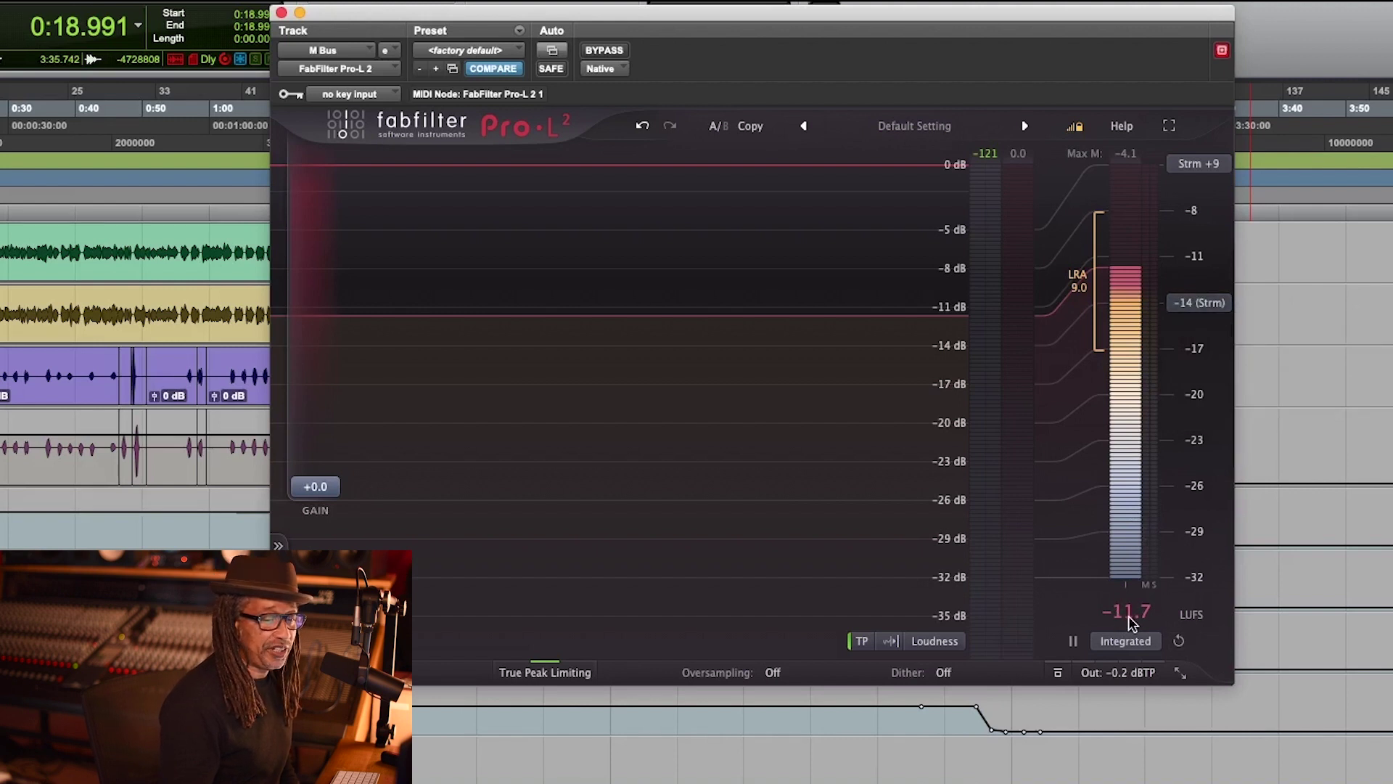
click(1136, 648)
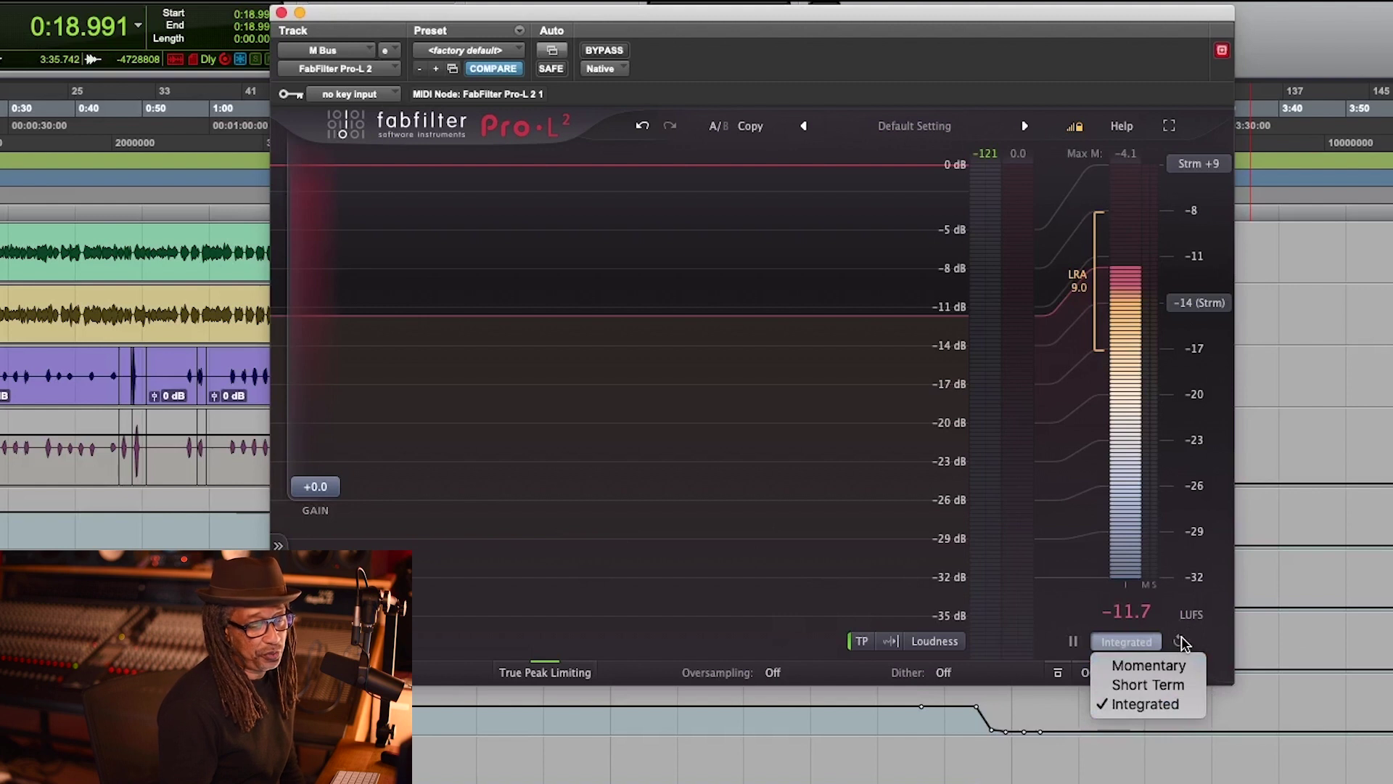
click(338, 488)
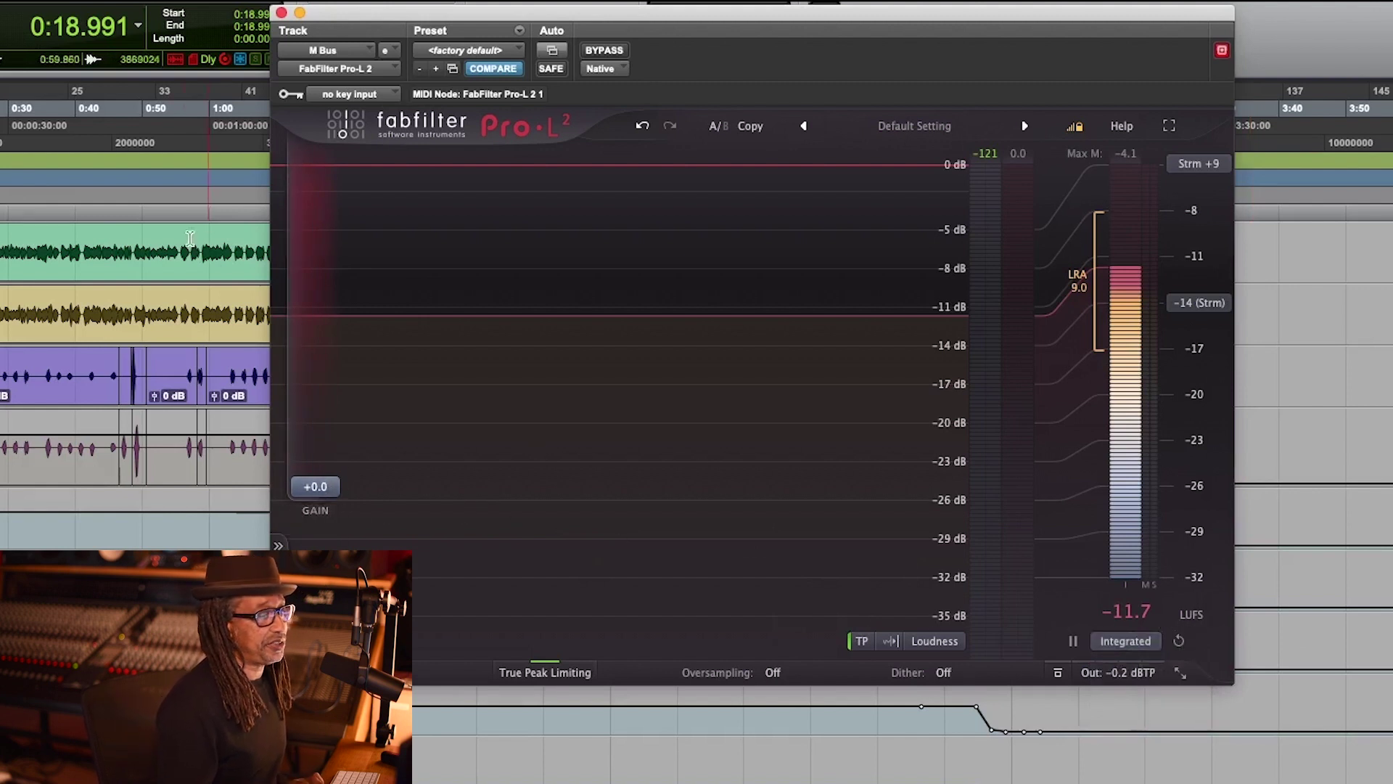
Play the song and switch the Pro-L 2 loudness reading to Short Term
key(space)
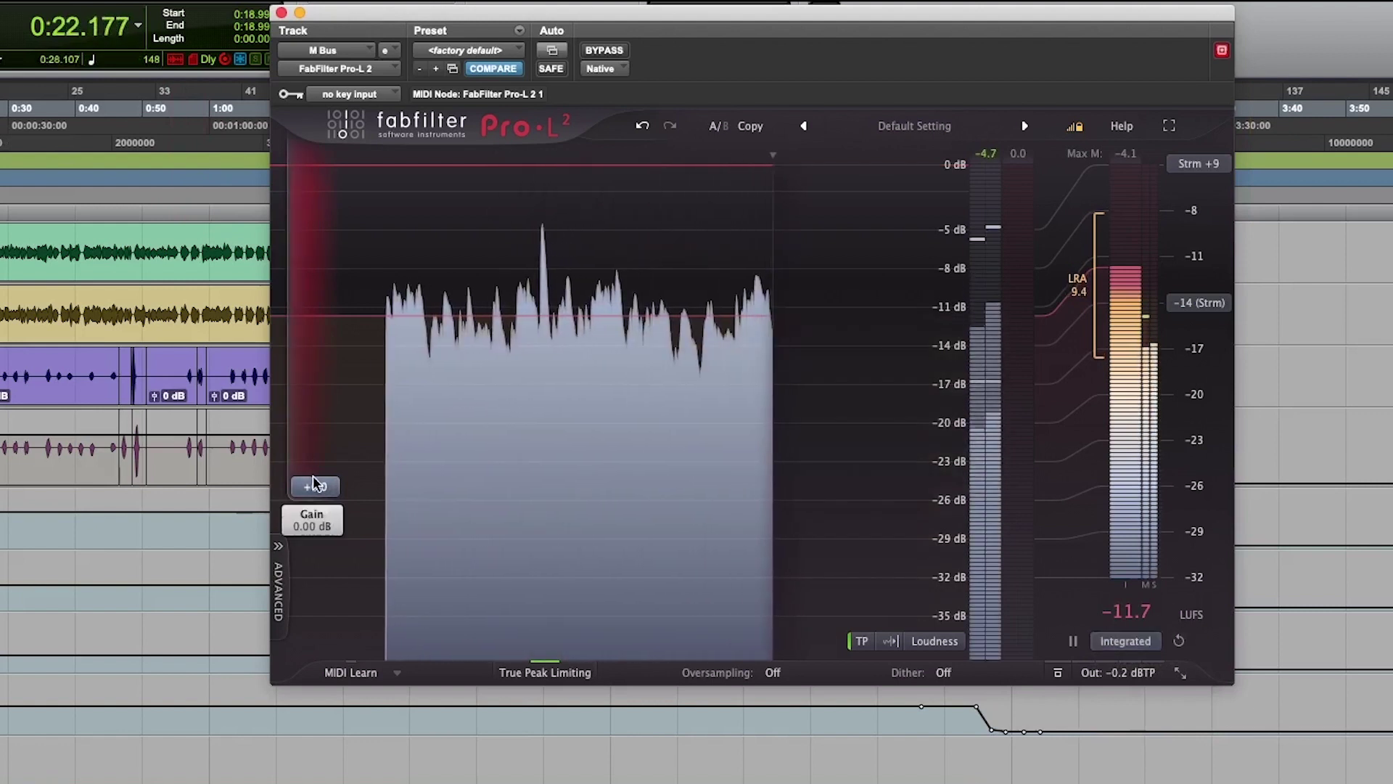
click(1116, 646)
click(1201, 642)
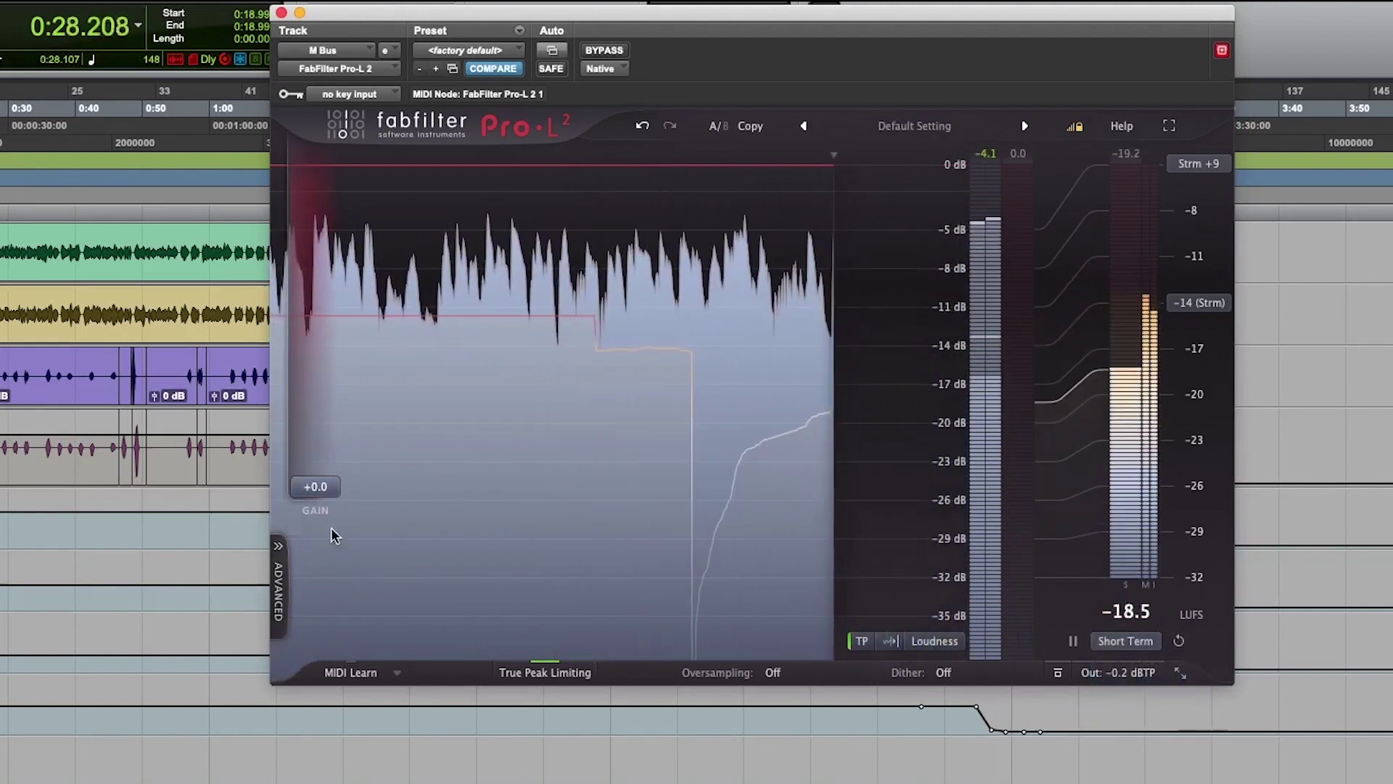
Raise the Pro-L 2 gain to about +4.8 dB, then lower it to +2.05 dB
drag(326, 486, 328, 442)
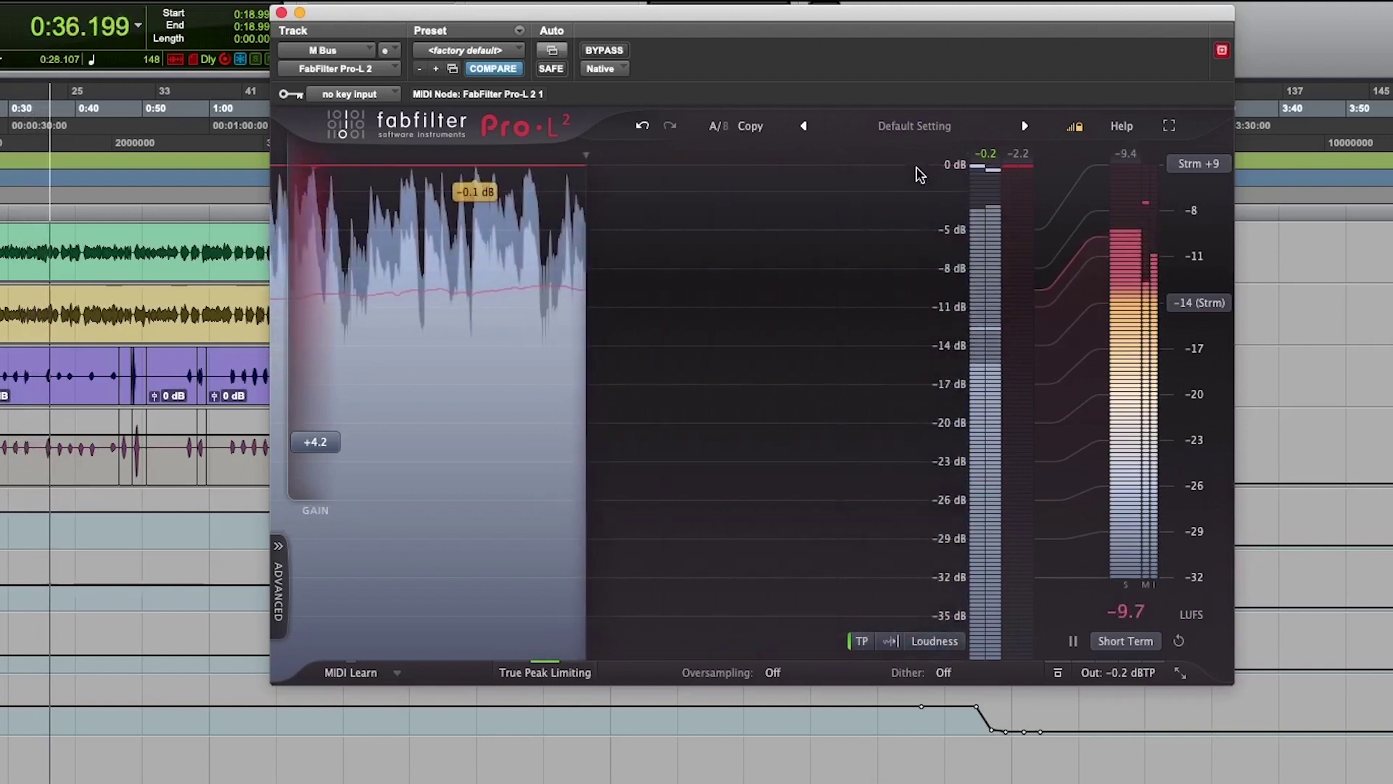
mouse_move(311, 443)
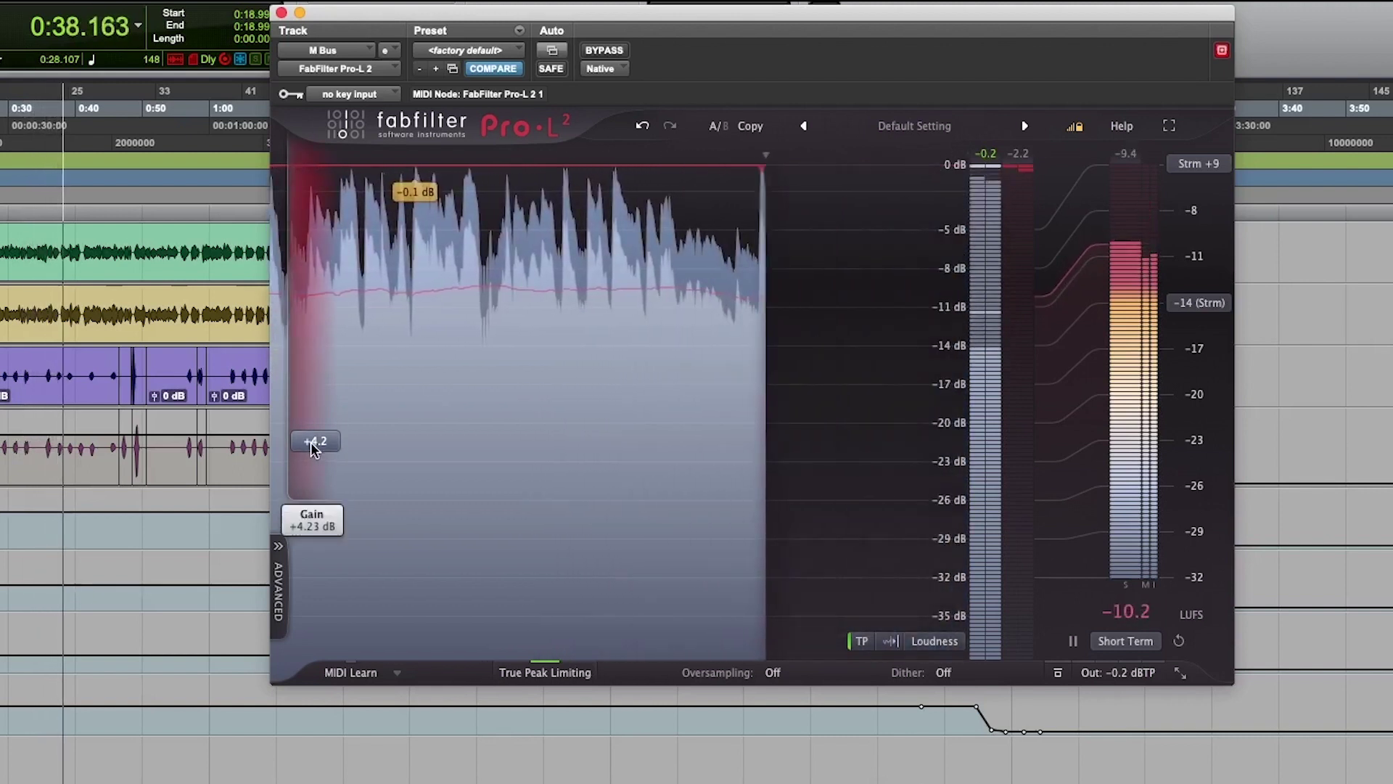
drag(311, 442, 311, 437)
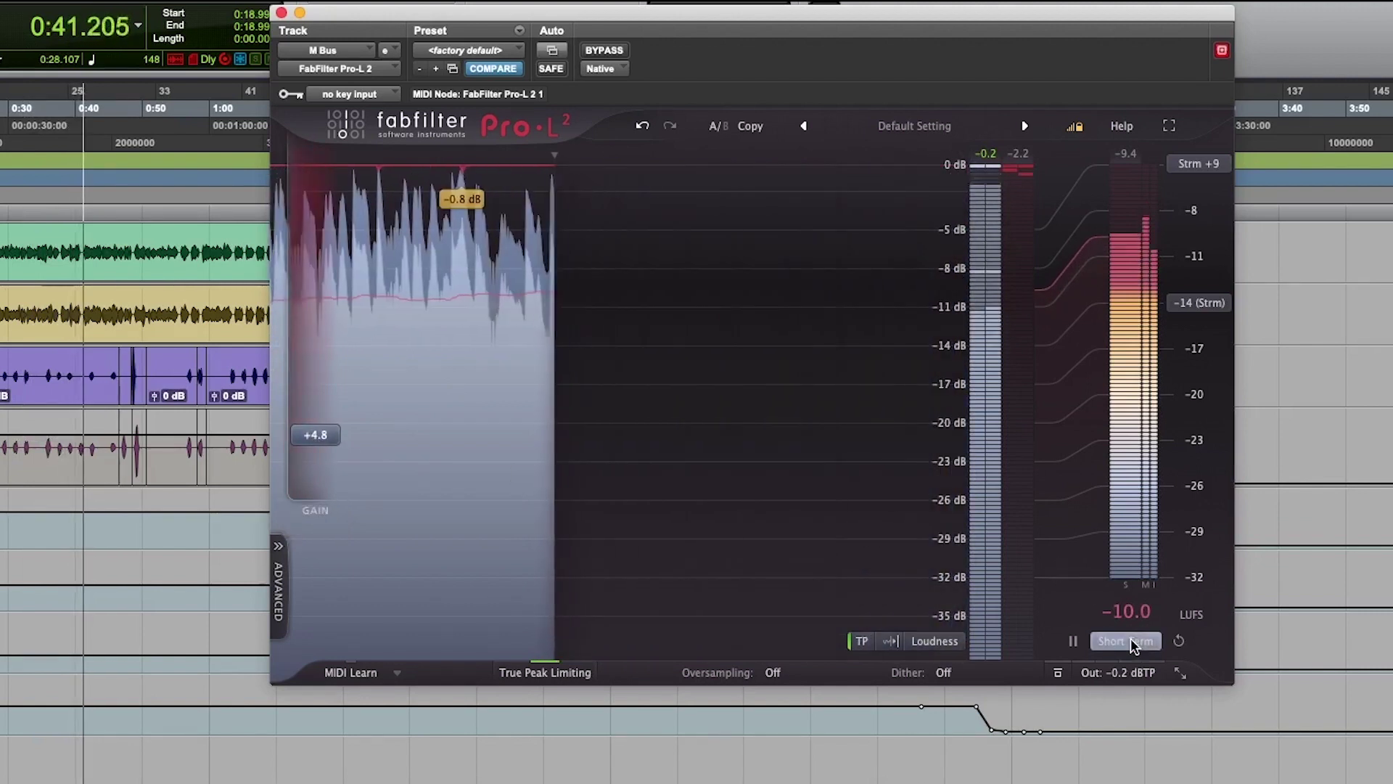
click(1130, 640)
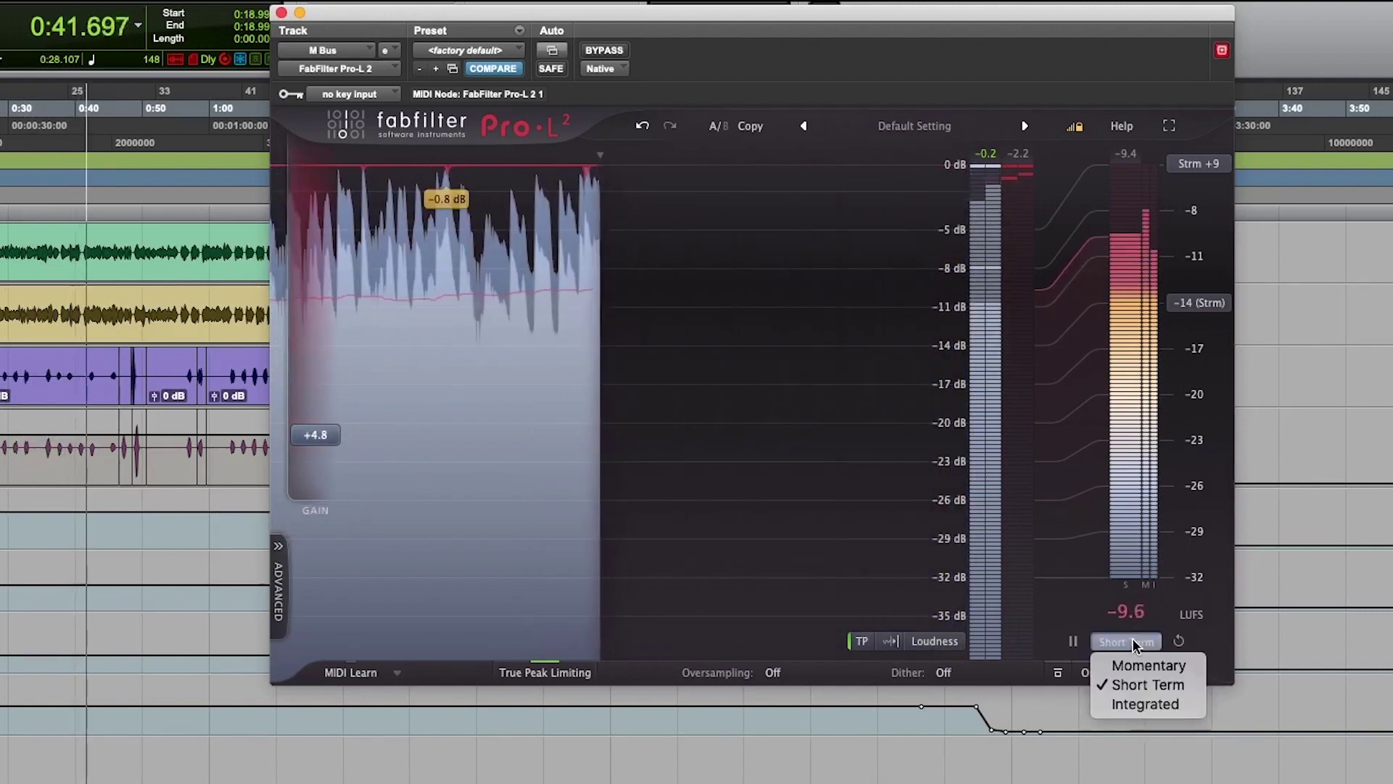
click(1179, 644)
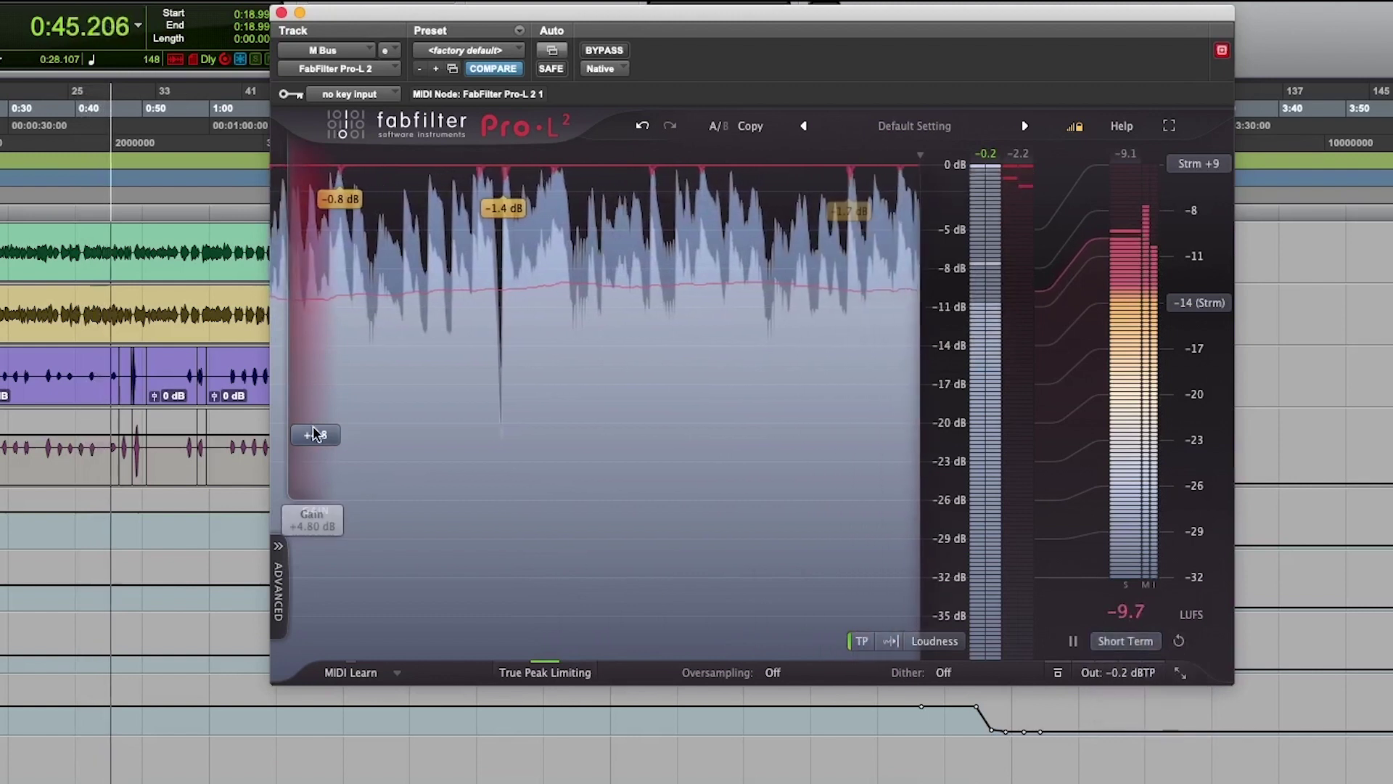
mouse_move(312, 434)
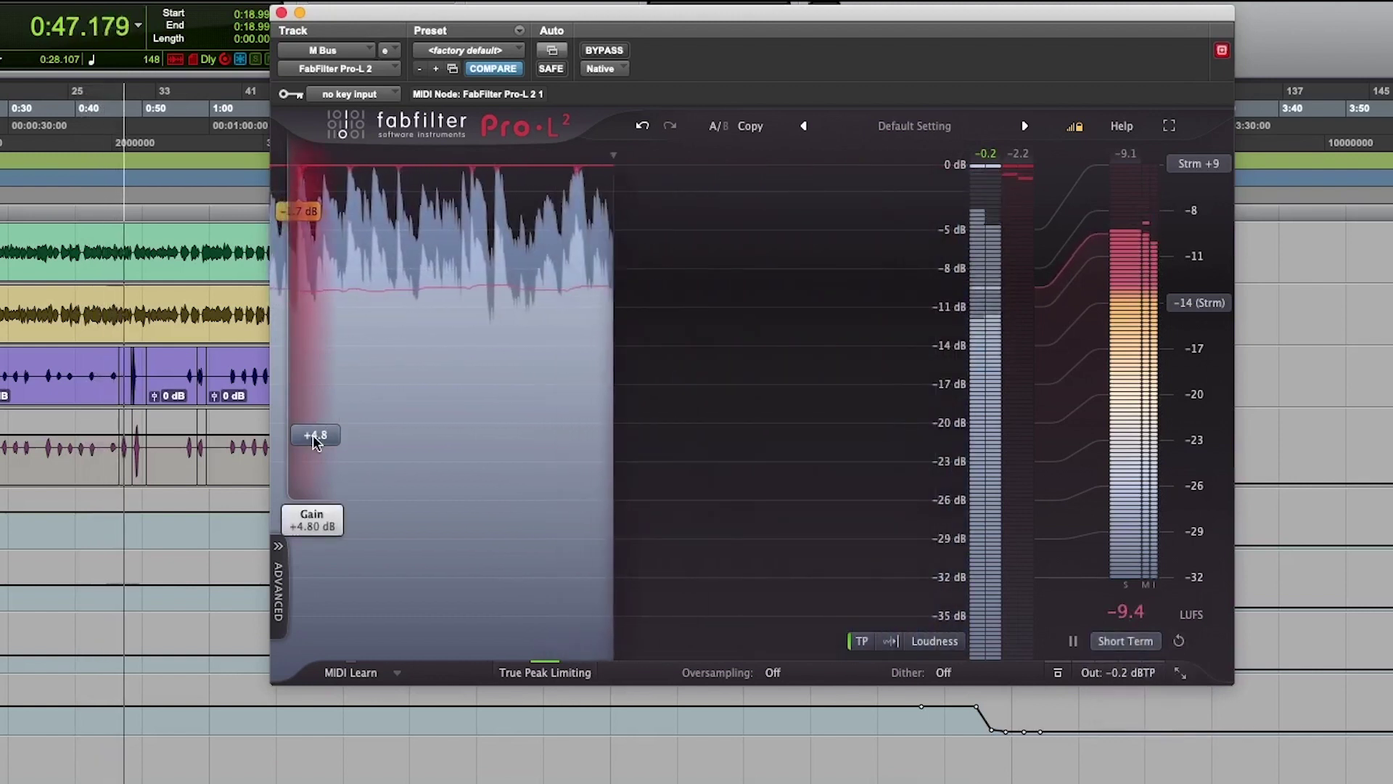
drag(312, 434, 308, 464)
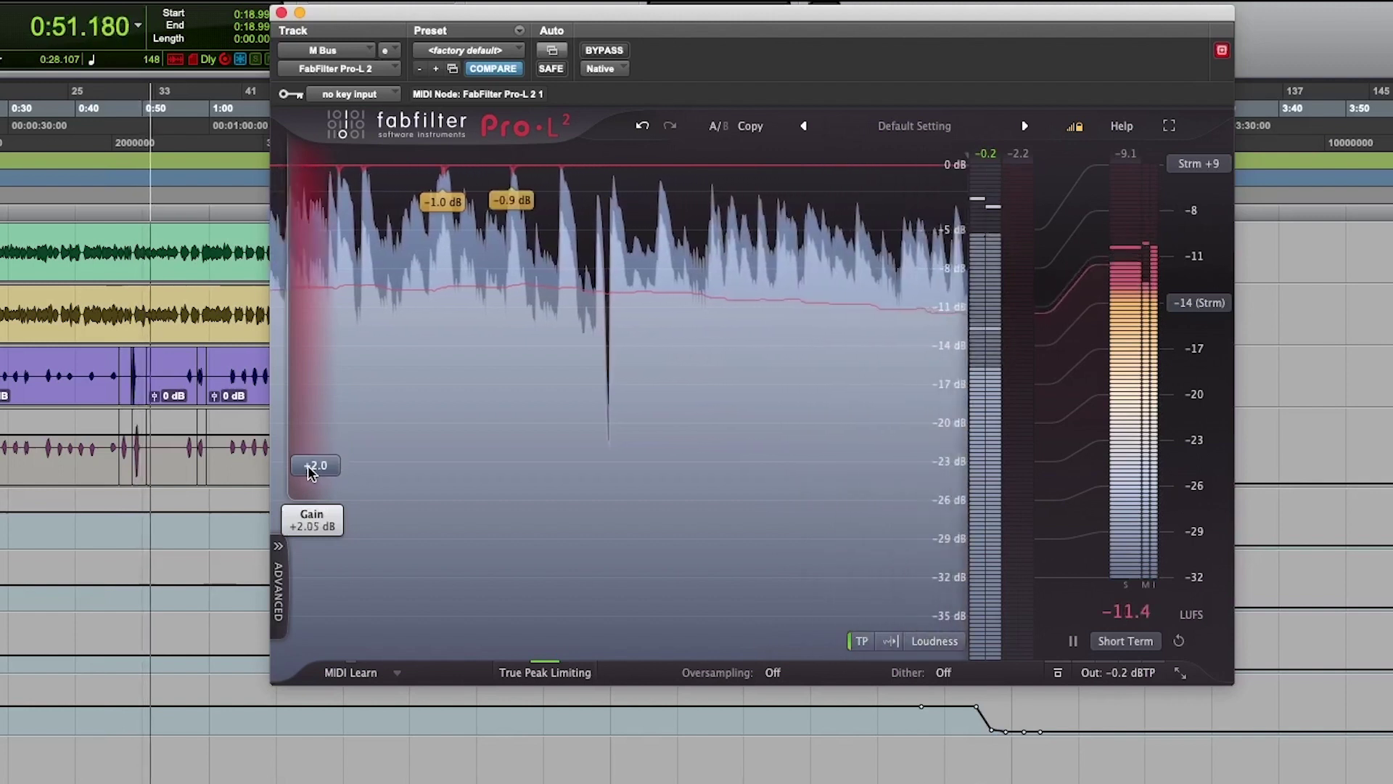